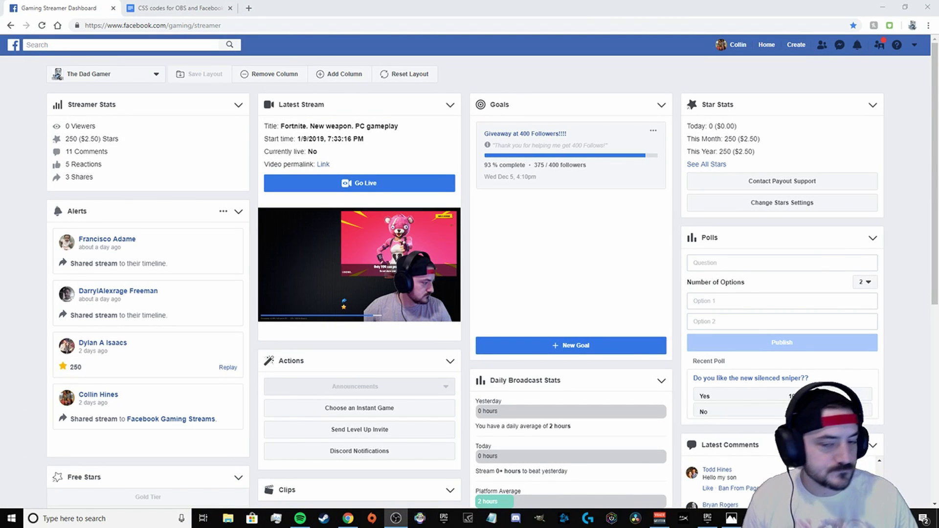
# Filter the stream alerts down to shares by turning off Stars, Supporters and Clips
pyautogui.moveTo(346, 252)
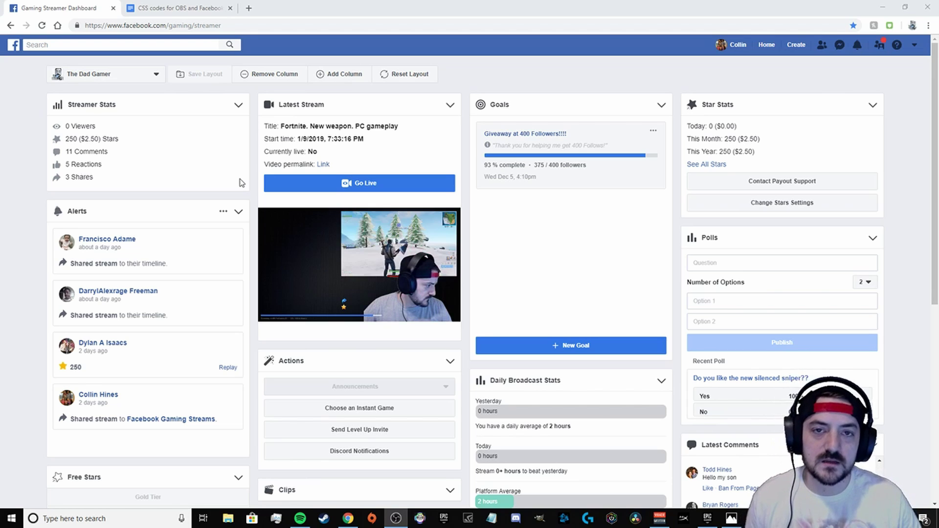
pyautogui.click(224, 214)
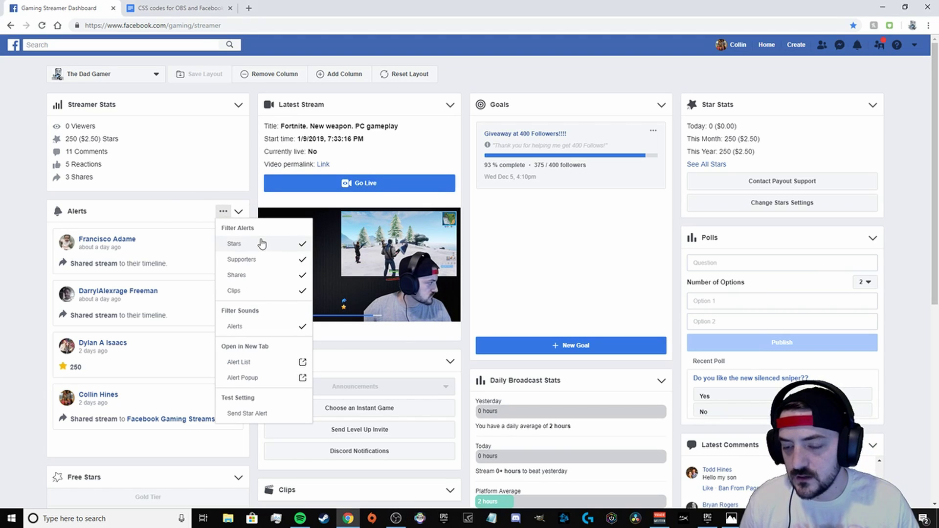
pyautogui.click(286, 250)
pyautogui.click(223, 212)
pyautogui.click(223, 211)
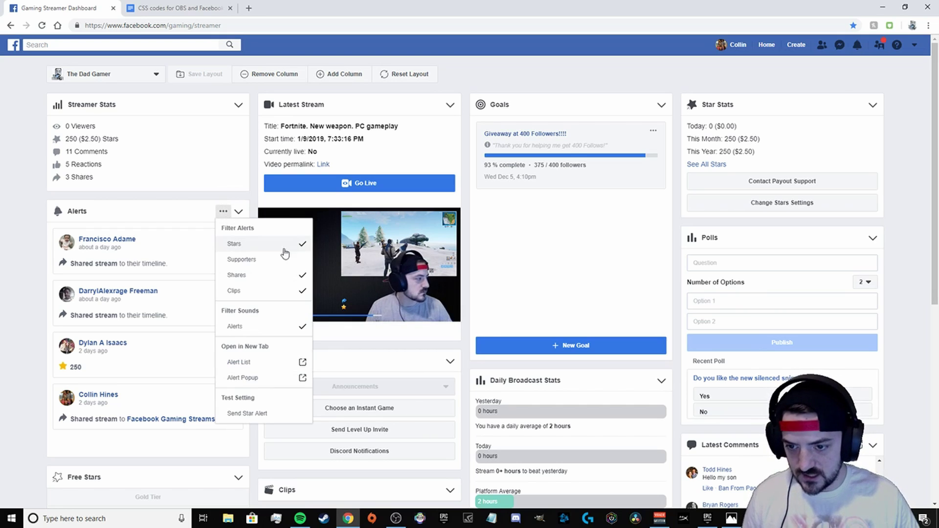
pyautogui.click(223, 212)
pyautogui.click(223, 211)
pyautogui.click(293, 292)
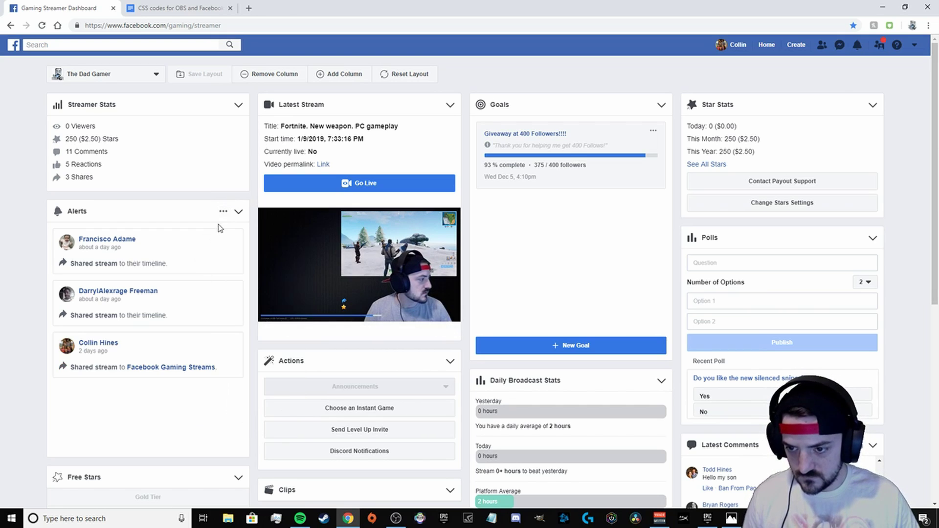
# Open the Alert List in a new browser tab and copy its full URL
pyautogui.click(223, 211)
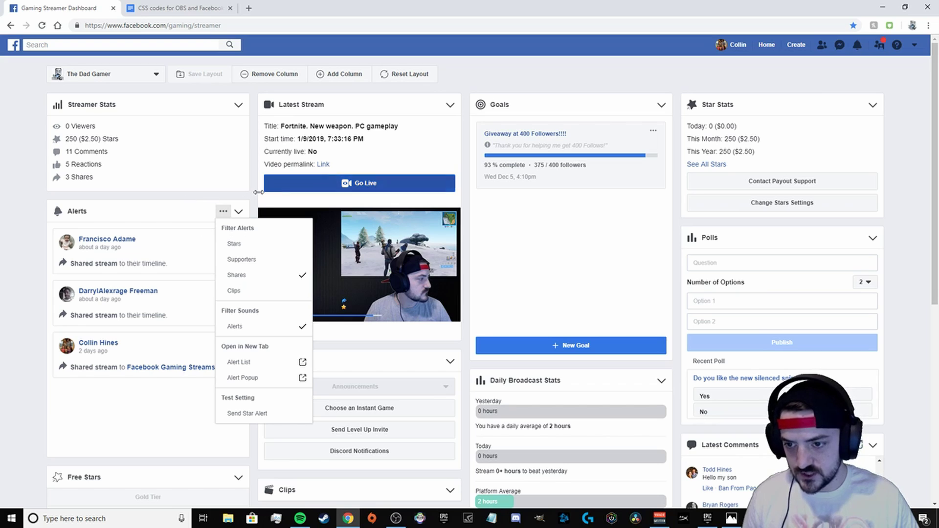
pyautogui.click(225, 214)
pyautogui.click(225, 213)
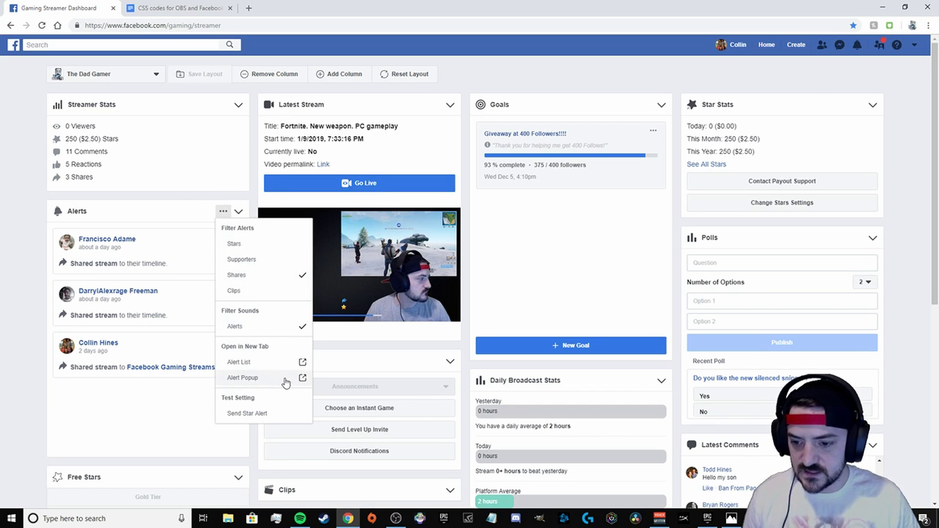
pyautogui.click(268, 368)
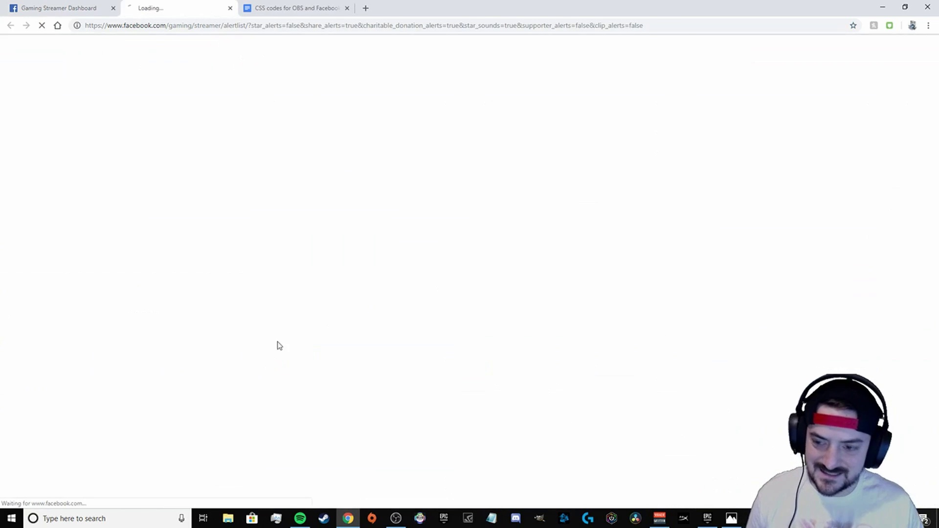
pyautogui.moveTo(85, 26); pyautogui.dragTo(711, 20)
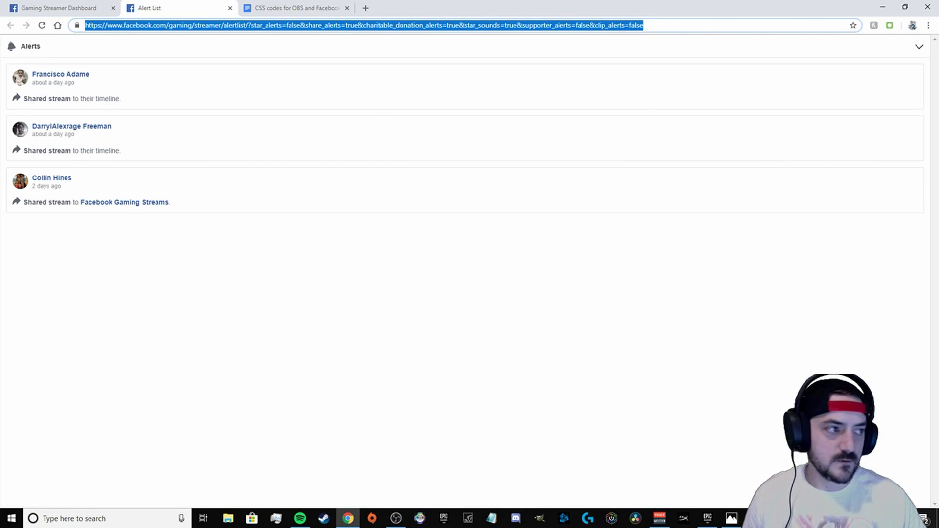
# Switch to OBS and add a new Browser source named SHARE ALERT 2 to the VIDEO TUTORIAL scene
pyautogui.click(395, 518)
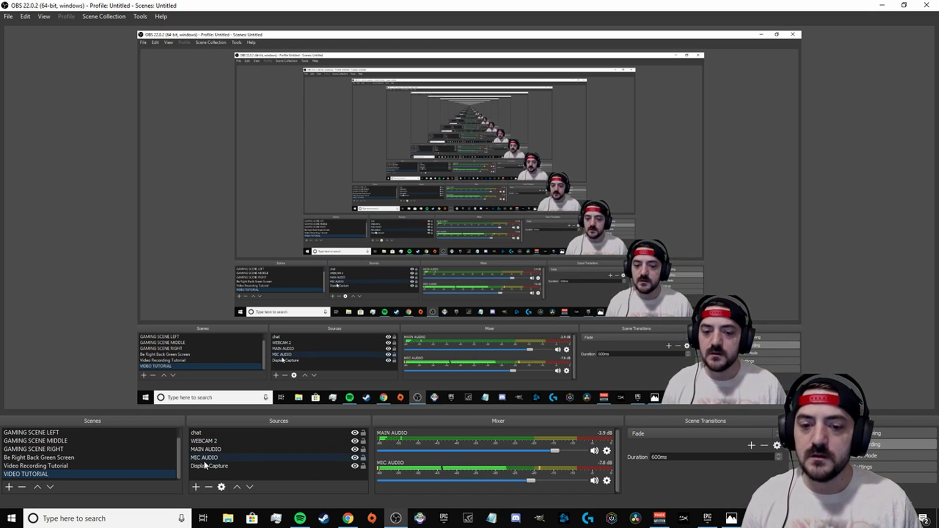
pyautogui.click(196, 488)
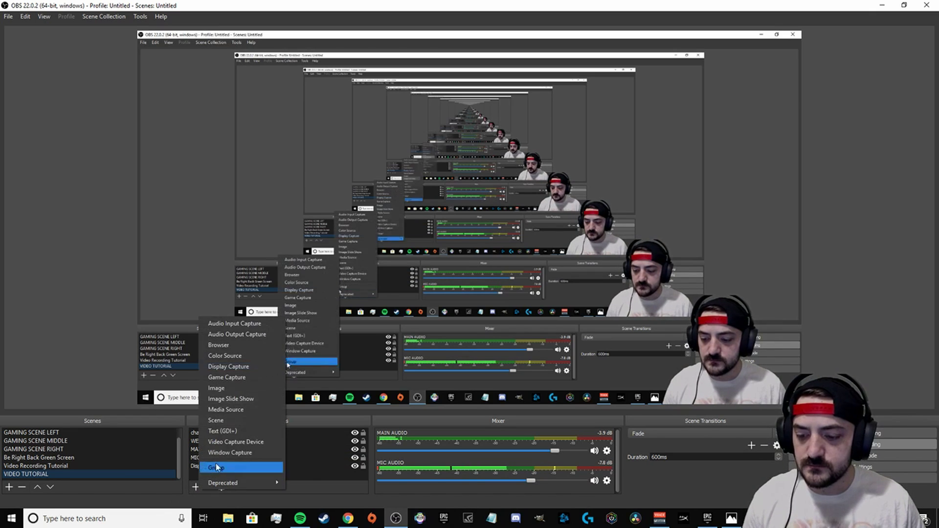
pyautogui.click(261, 345)
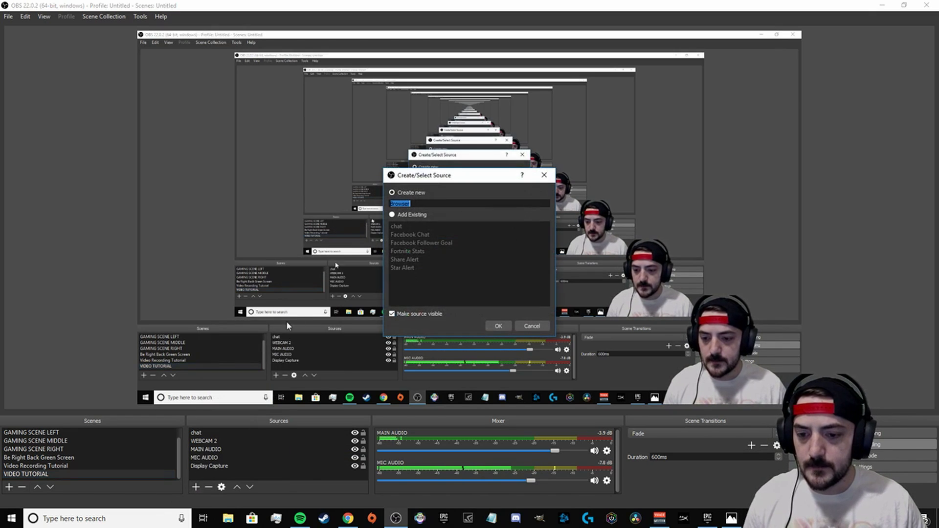
pyautogui.press('BackSpace')
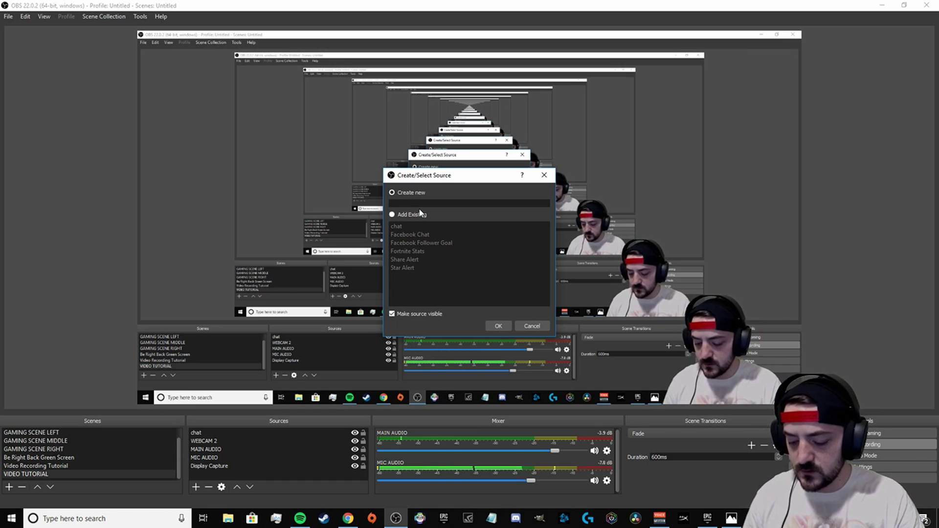
pyautogui.write('SHARE ALE')
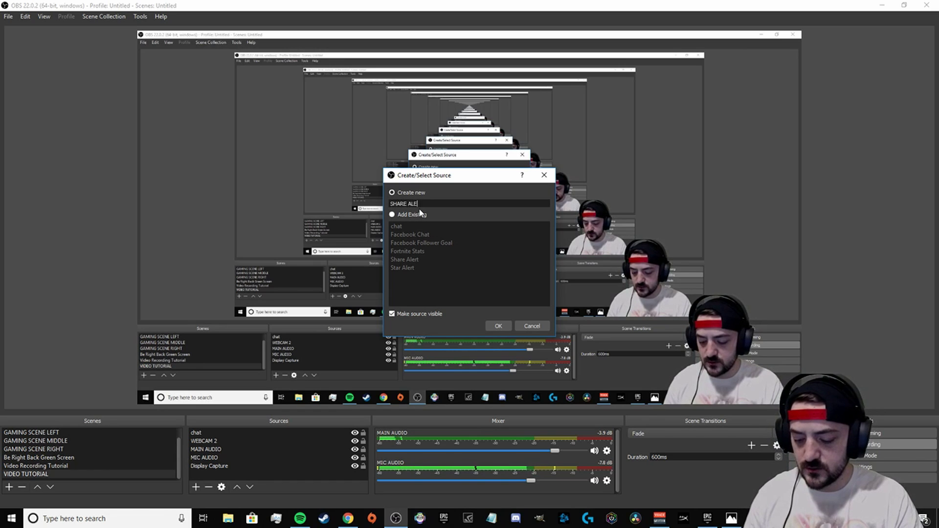
pyautogui.write('RT 2')
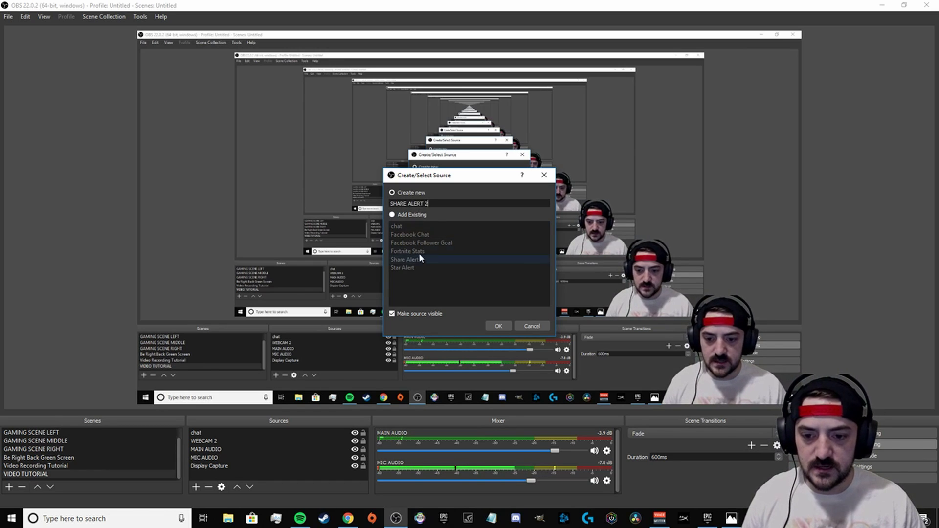
pyautogui.click(498, 326)
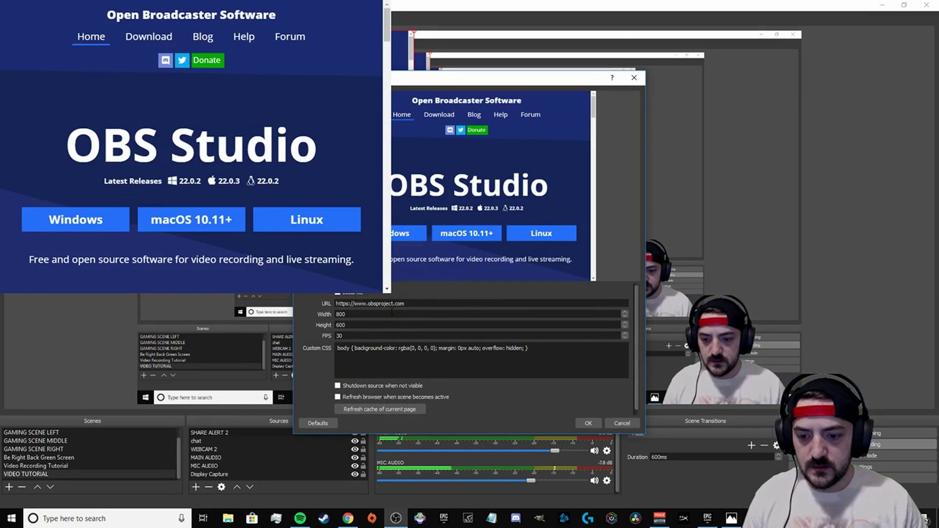
# Set the browser source's URL to the copied alert list address and move the source down toward the middle of the preview
pyautogui.moveTo(406, 78); pyautogui.dragTo(356, 57)
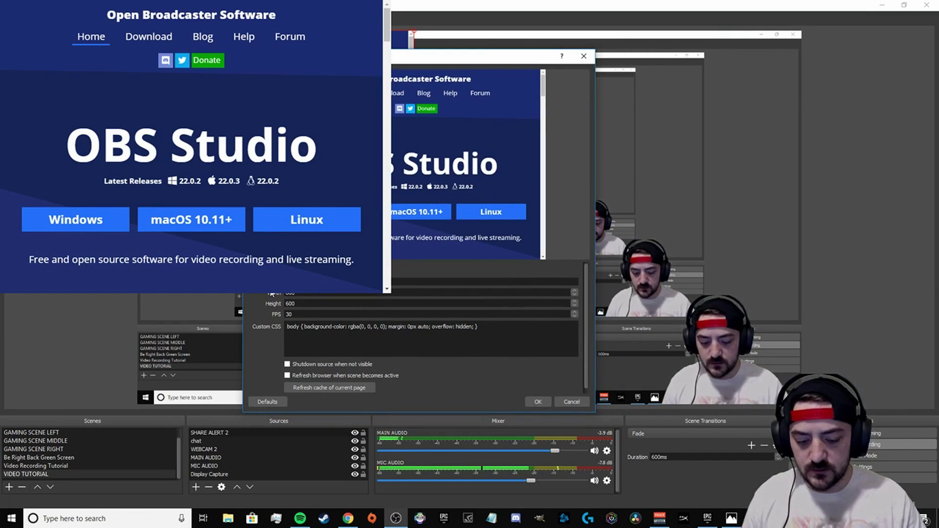
pyautogui.hotkey('ctrl', 'v')
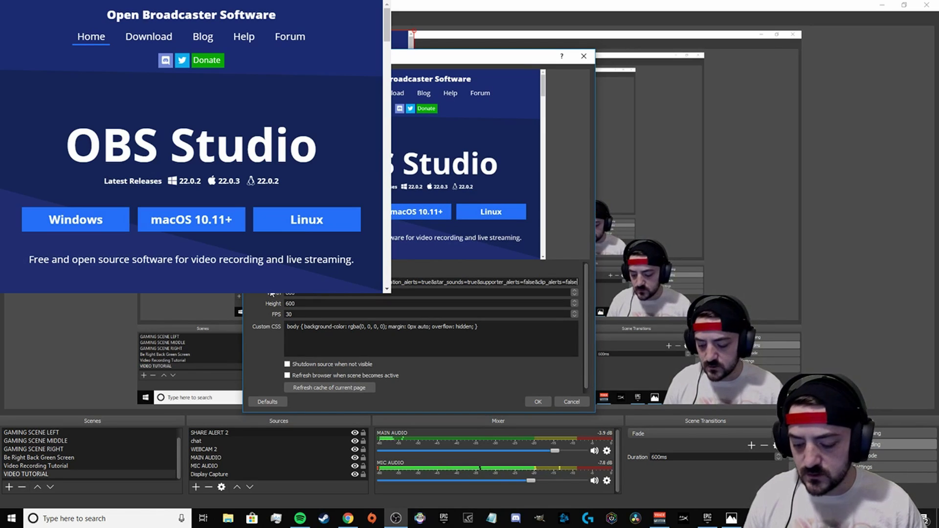
pyautogui.click(538, 402)
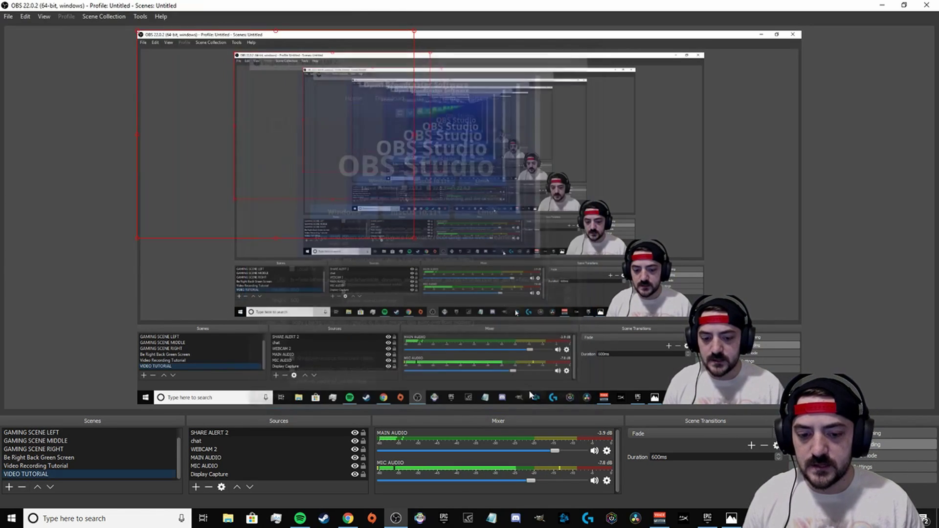
pyautogui.moveTo(195, 146); pyautogui.dragTo(359, 255)
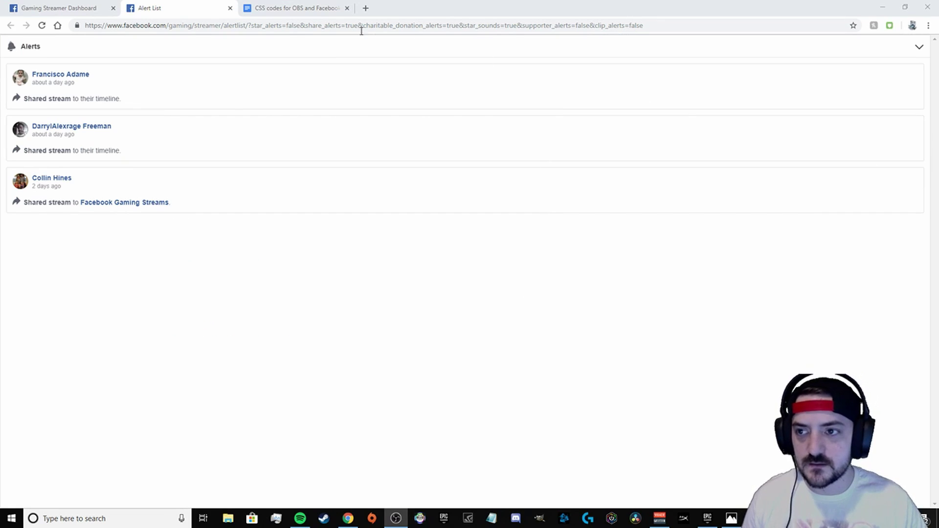
# Open the CSS codes document in Chrome and copy the entire code block under the "Star and share alert CSS code" heading
pyautogui.click(276, 13)
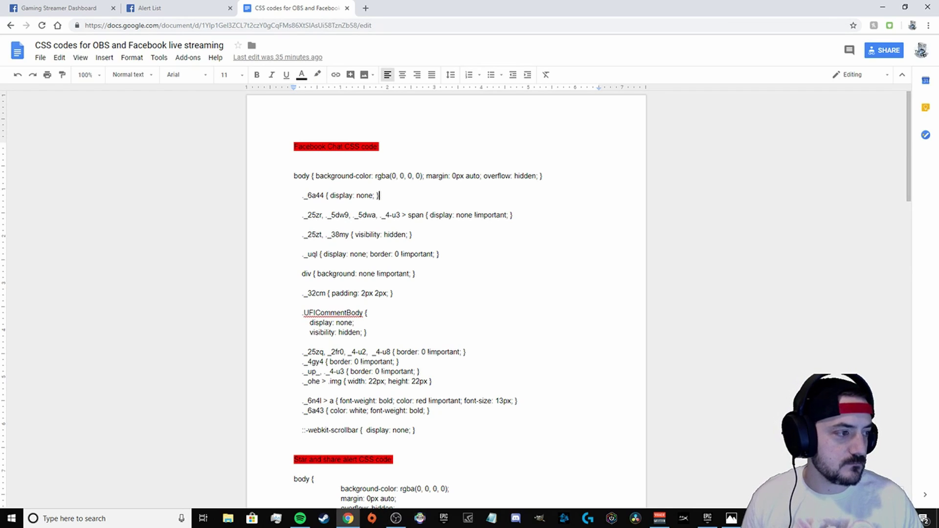
pyautogui.hotkey('alt', 'Tab')
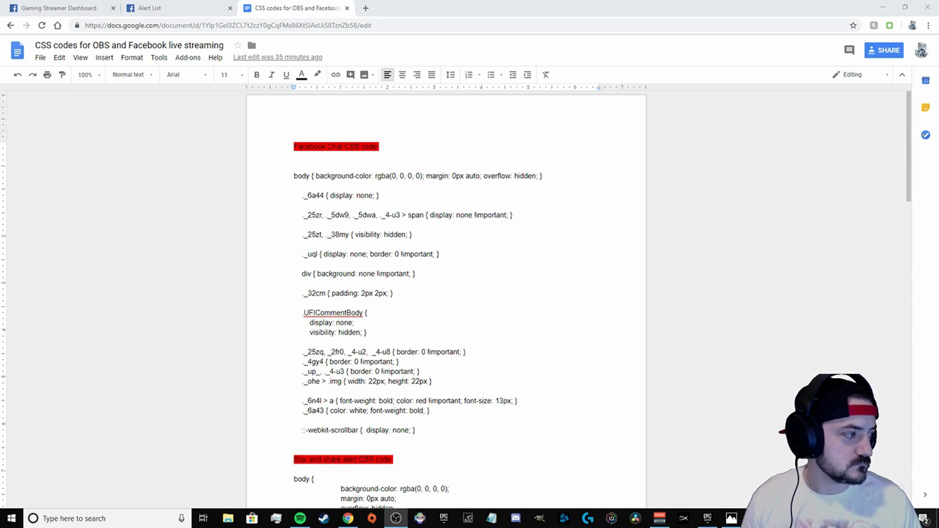
pyautogui.scroll(-4, 419, 183)
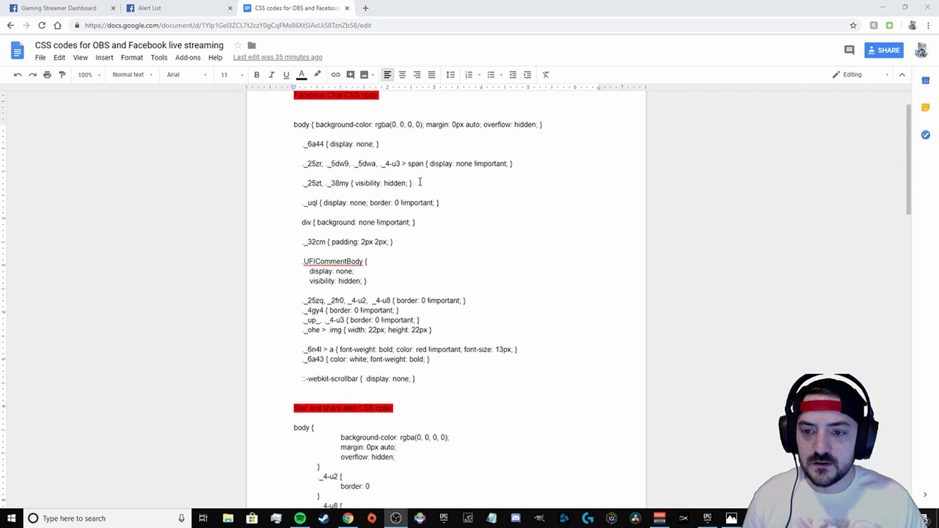
pyautogui.scroll(-2, 419, 187)
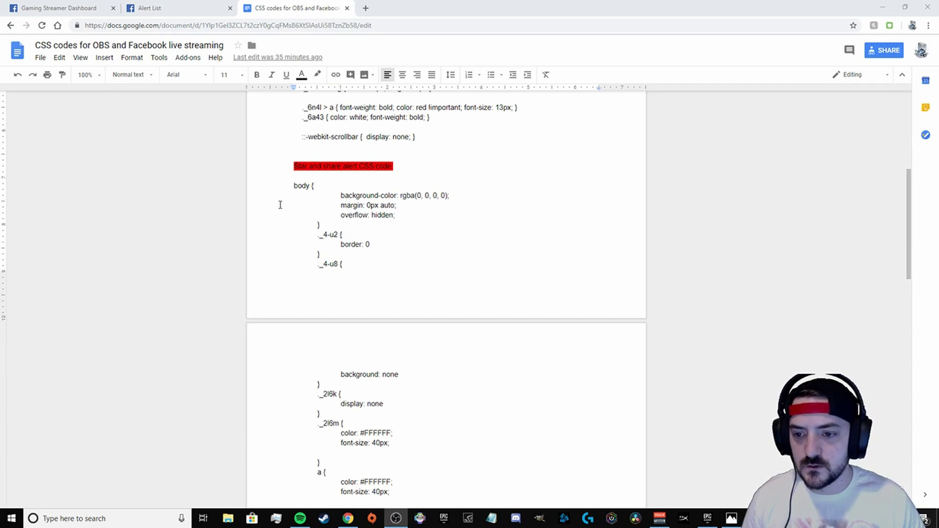
pyautogui.click(294, 187)
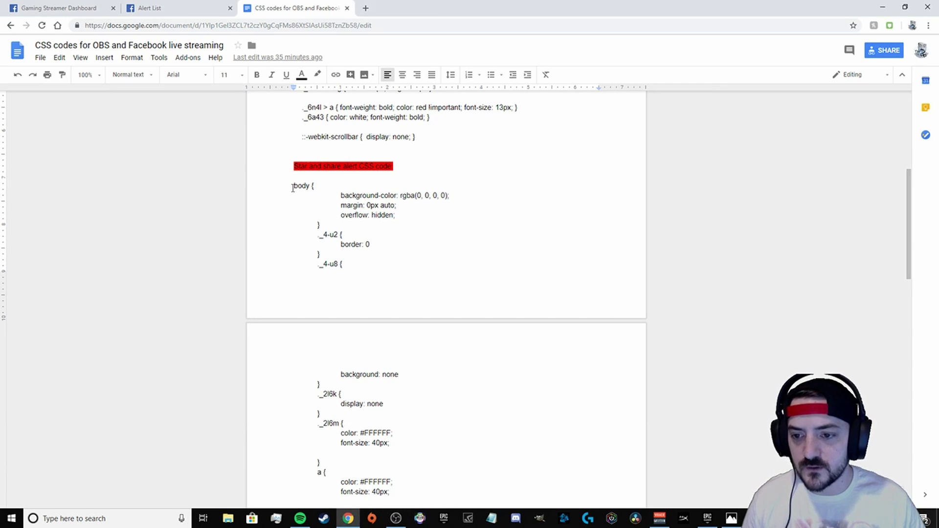
pyautogui.moveTo(293, 188); pyautogui.dragTo(537, 215)
pyautogui.scroll(-4, 523, 379)
pyautogui.scroll(-10, 526, 363)
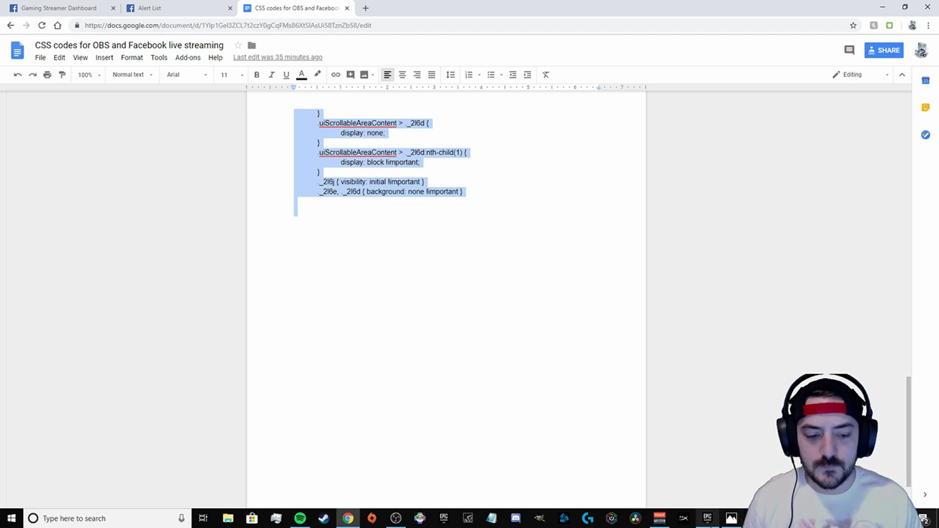
# Switch to OBS and apply the copied star and share alert code as the custom CSS of SHARE ALERT 2
pyautogui.click(395, 518)
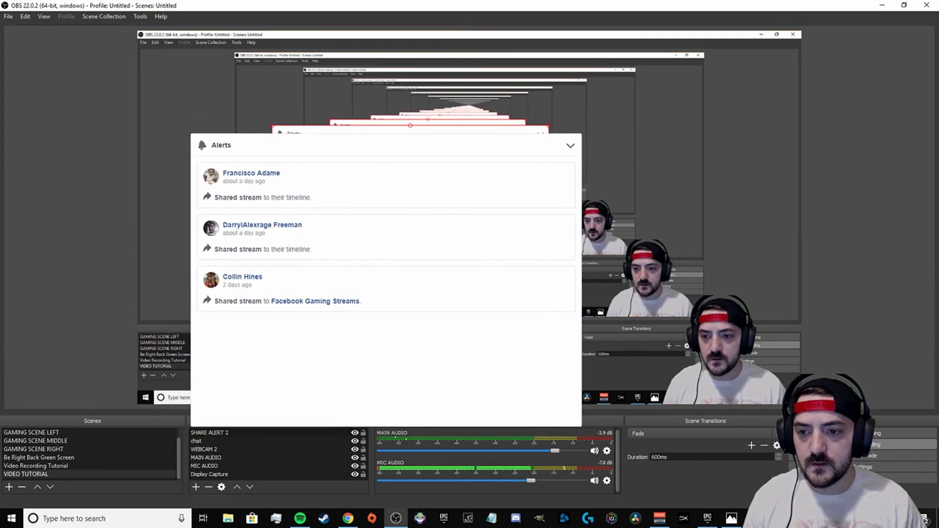
pyautogui.rightClick(408, 417)
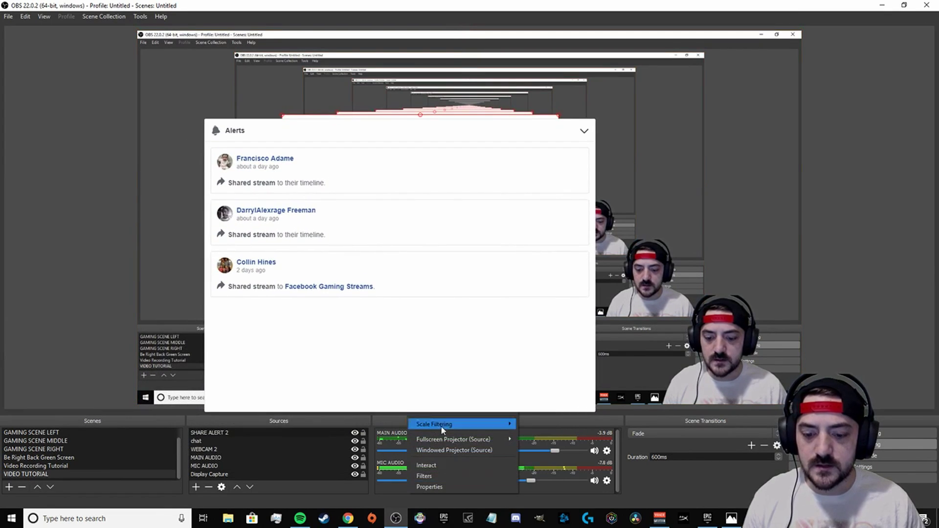
pyautogui.click(429, 488)
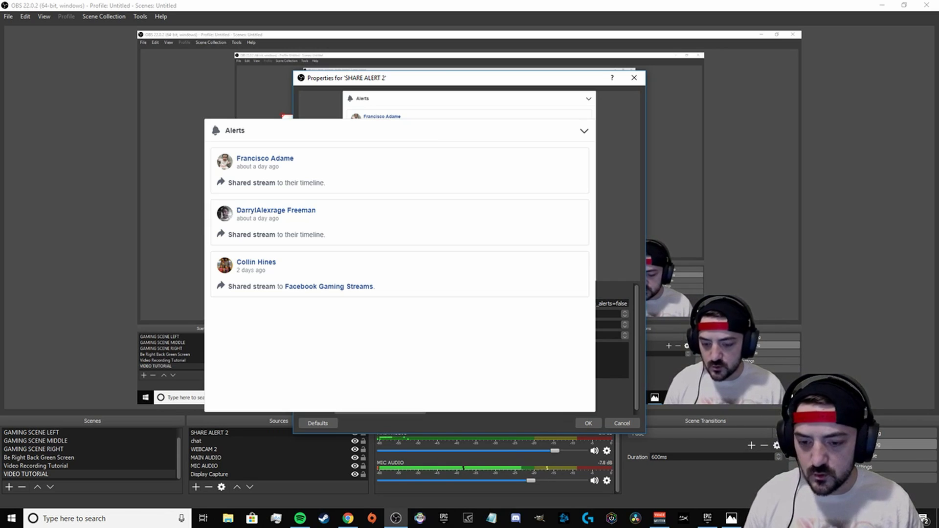
pyautogui.click(589, 423)
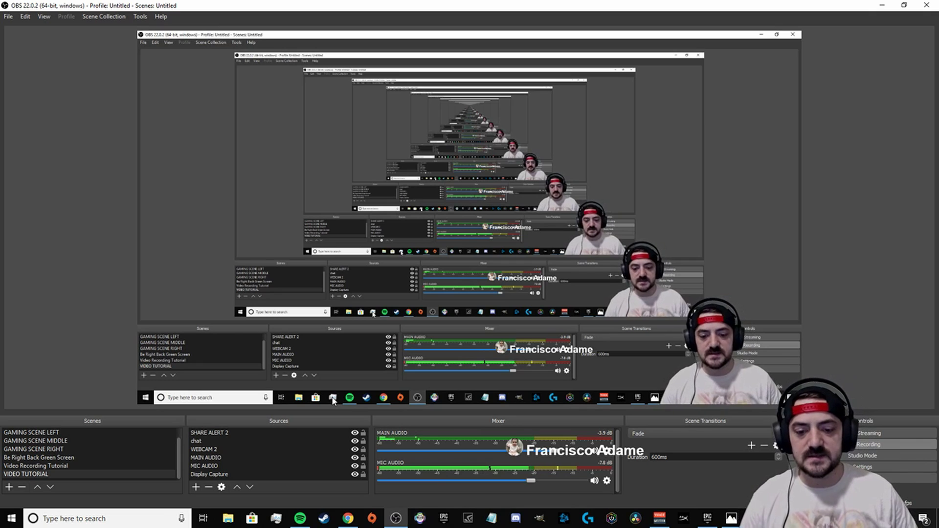
# Return to the Gaming Streamer Dashboard in Chrome and filter the alerts to Stars by turning off Shares and turning on Stars
pyautogui.doubleClick(388, 9)
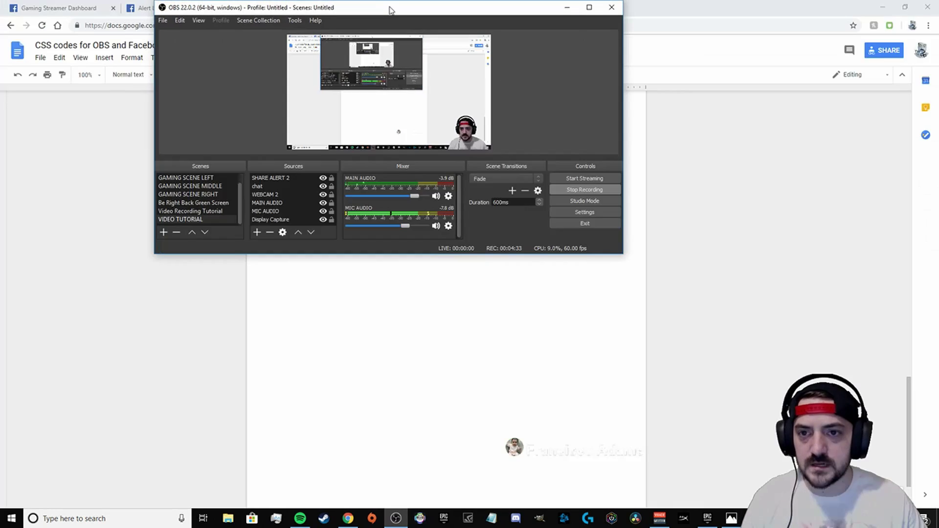
pyautogui.hotkey('alt', 'Tab')
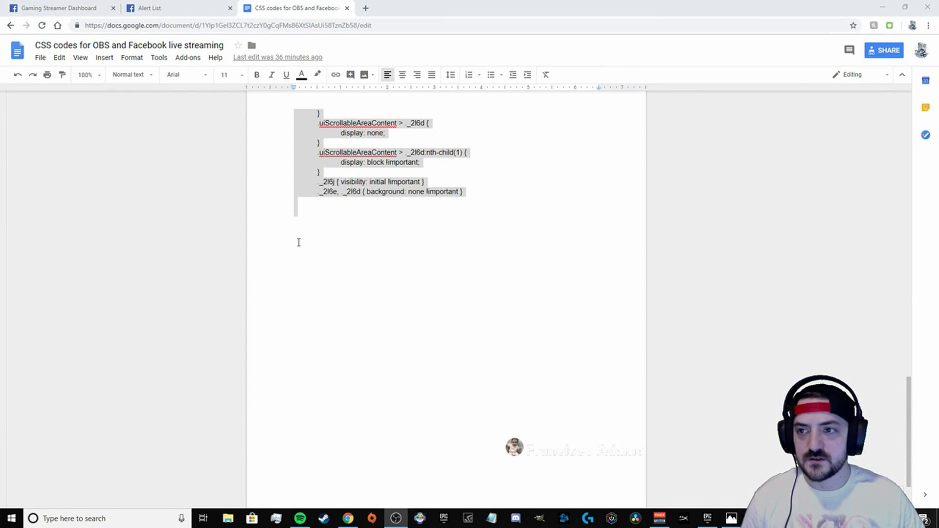
pyautogui.click(66, 9)
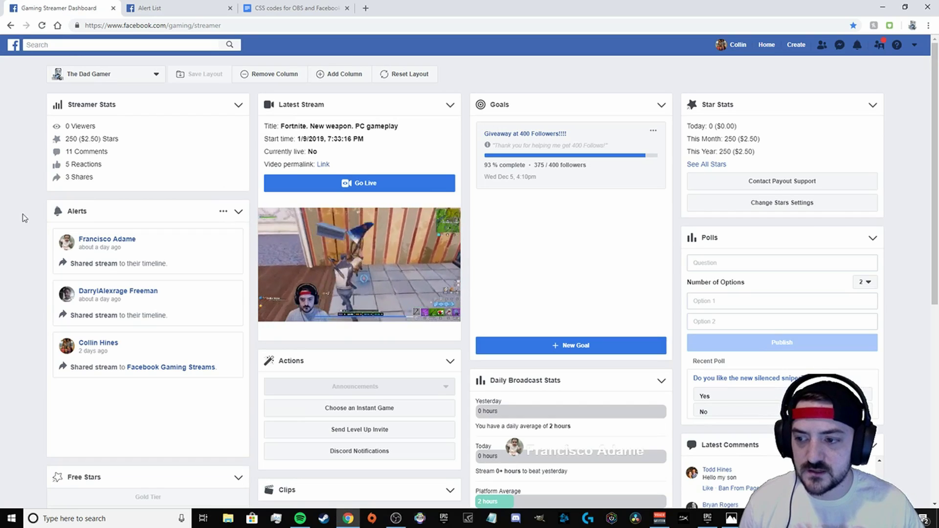
pyautogui.click(224, 212)
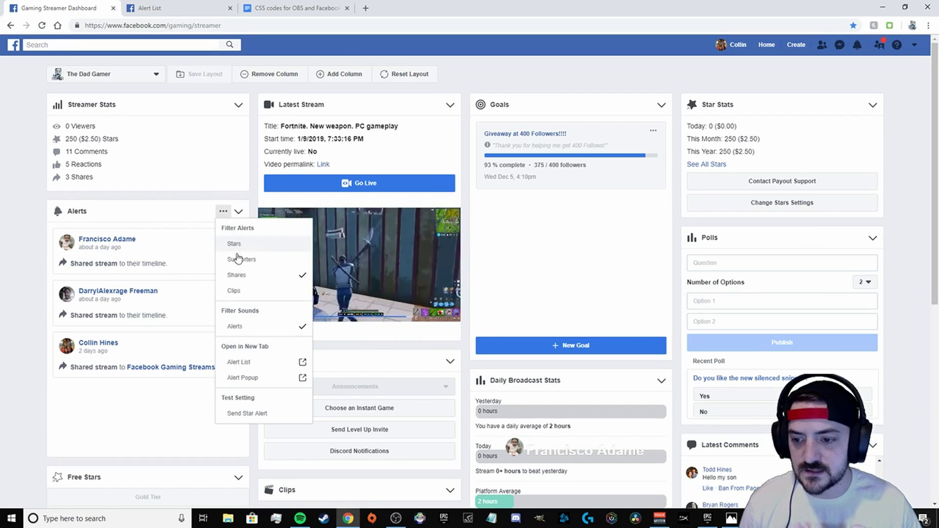
pyautogui.click(288, 275)
pyautogui.click(223, 214)
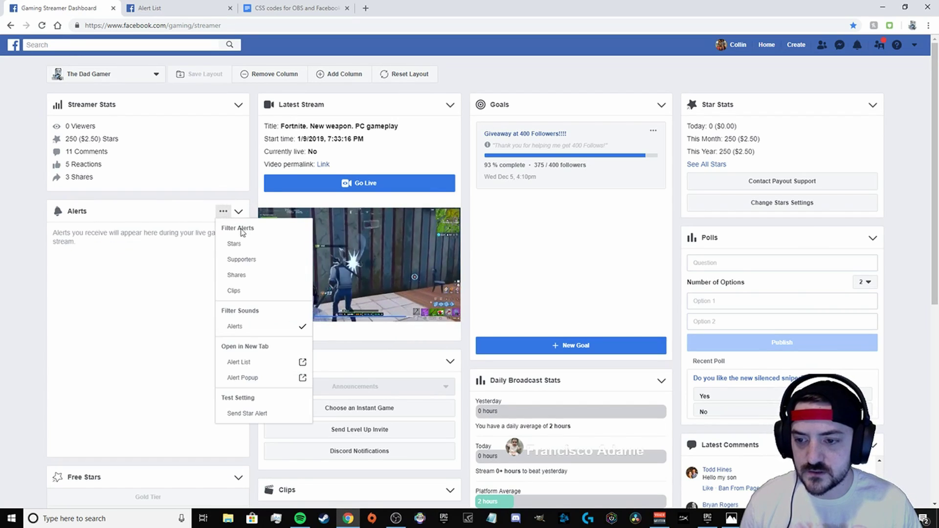
pyautogui.click(268, 244)
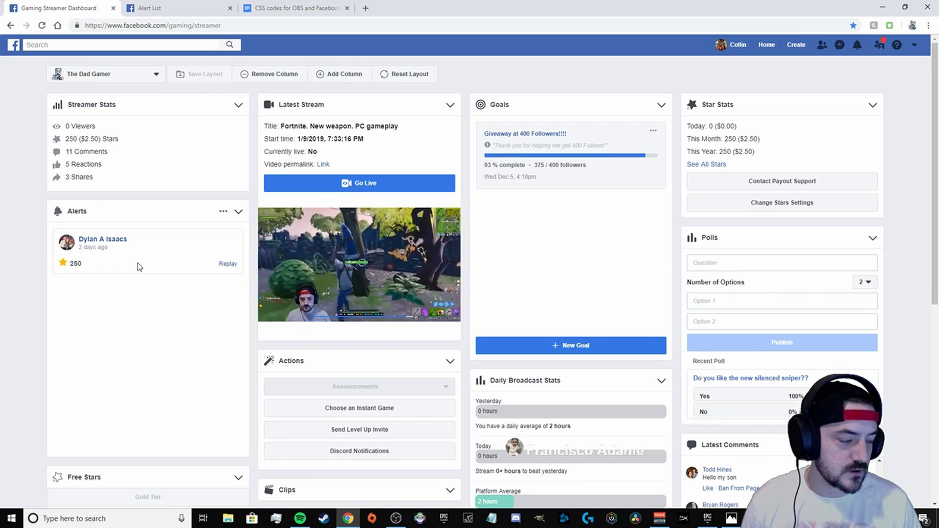
# Open the star-only alert list in a new tab and copy its full web address
pyautogui.click(224, 211)
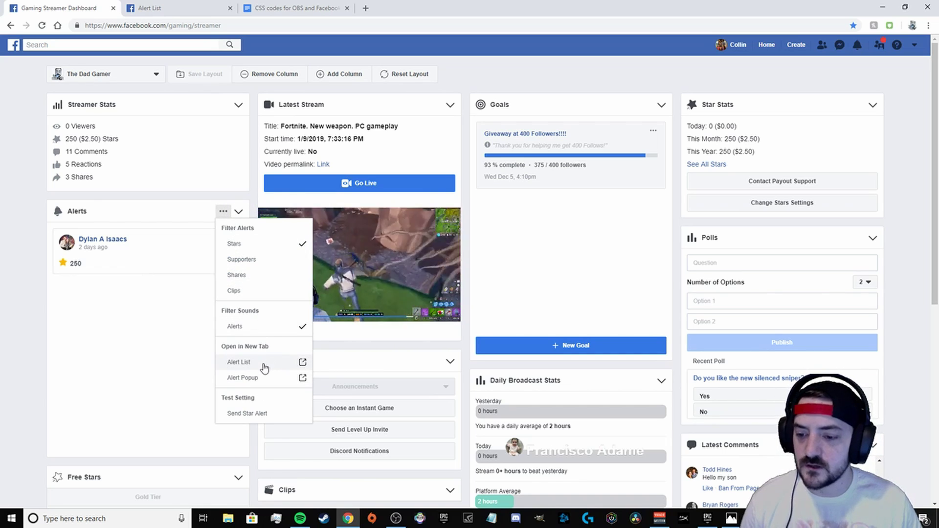
pyautogui.click(264, 367)
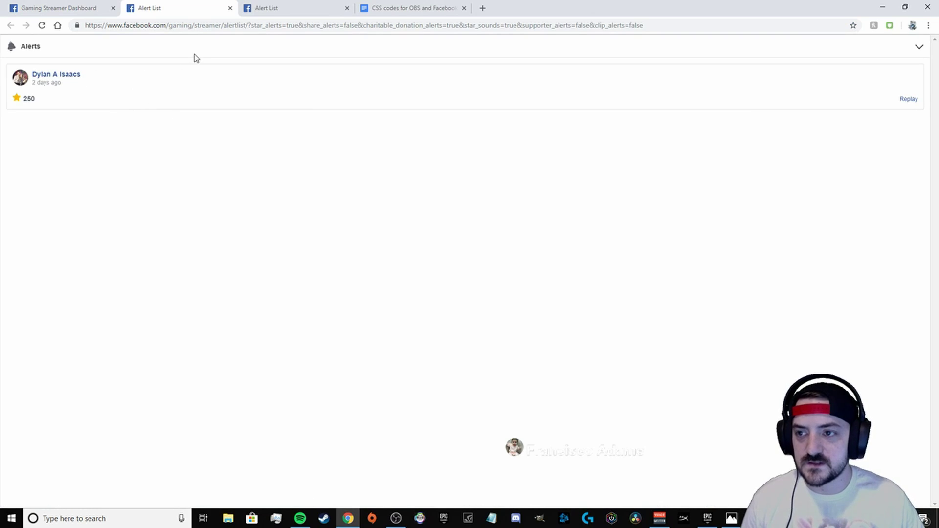
pyautogui.moveTo(86, 25); pyautogui.dragTo(699, 51)
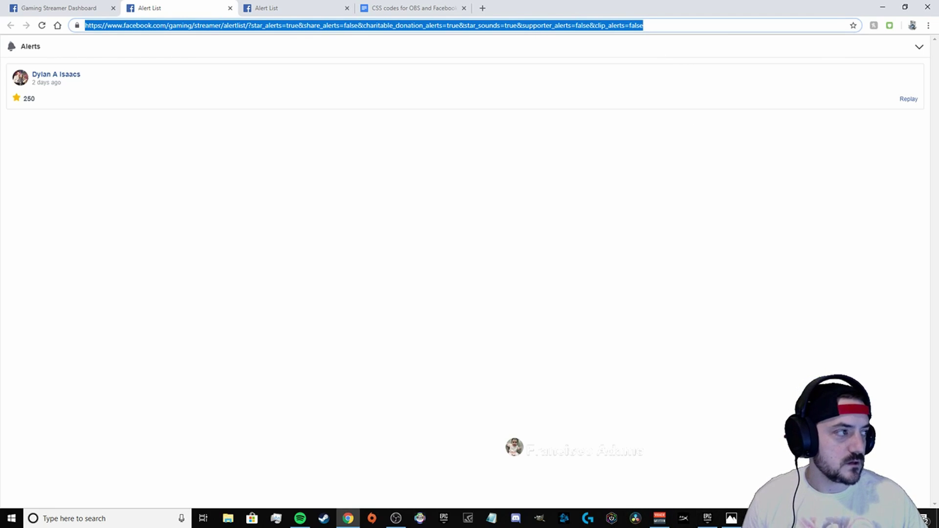
# Switch to OBS and add a new browser source named STAR ALERT 2 to the VIDEO TUTORIAL scene
pyautogui.hotkey('alt', 'Tab')
pyautogui.doubleClick(488, 90)
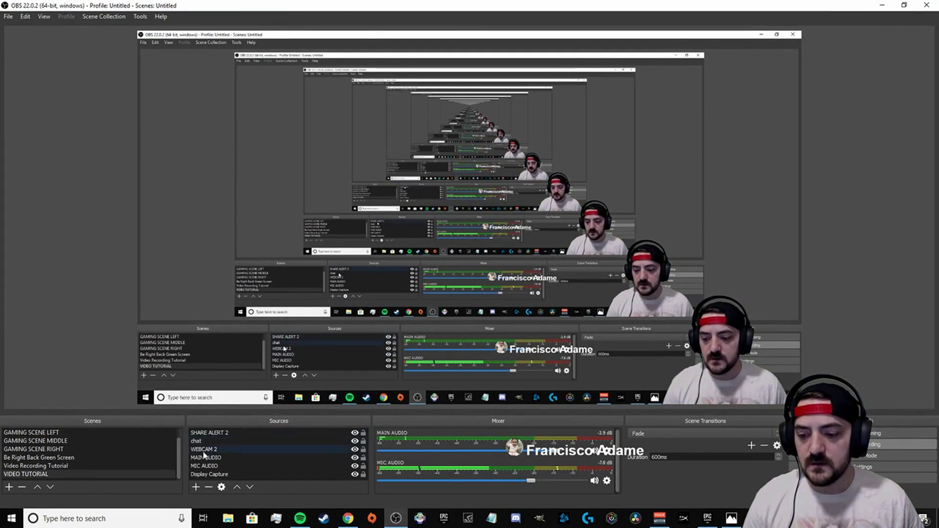
pyautogui.click(196, 487)
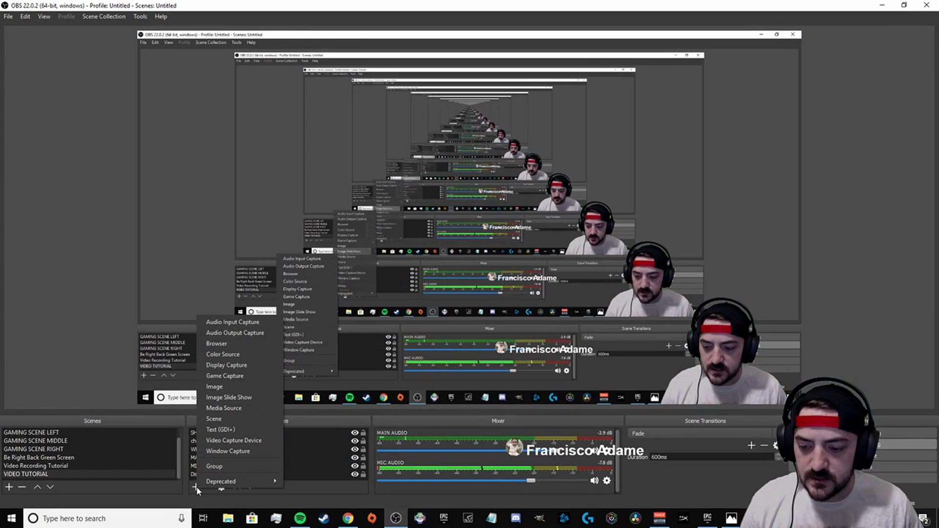
pyautogui.click(230, 343)
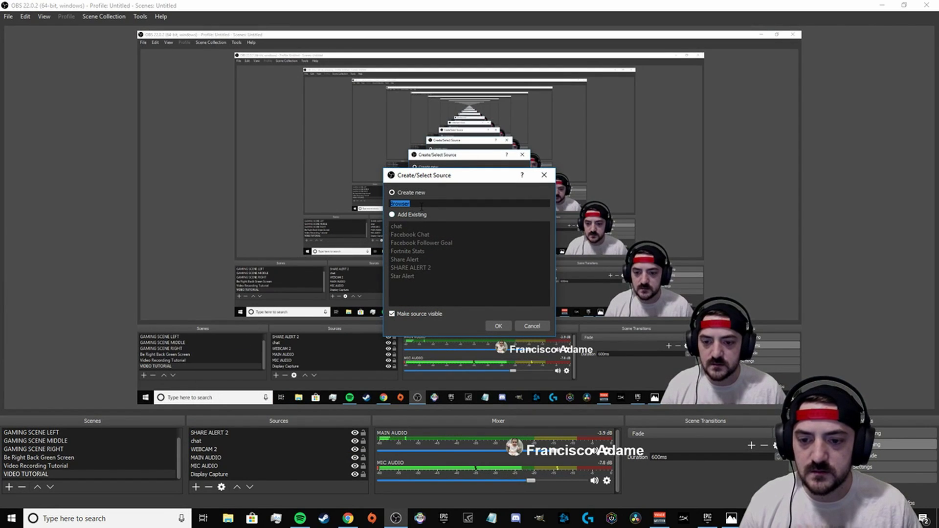
pyautogui.write('STAR ')
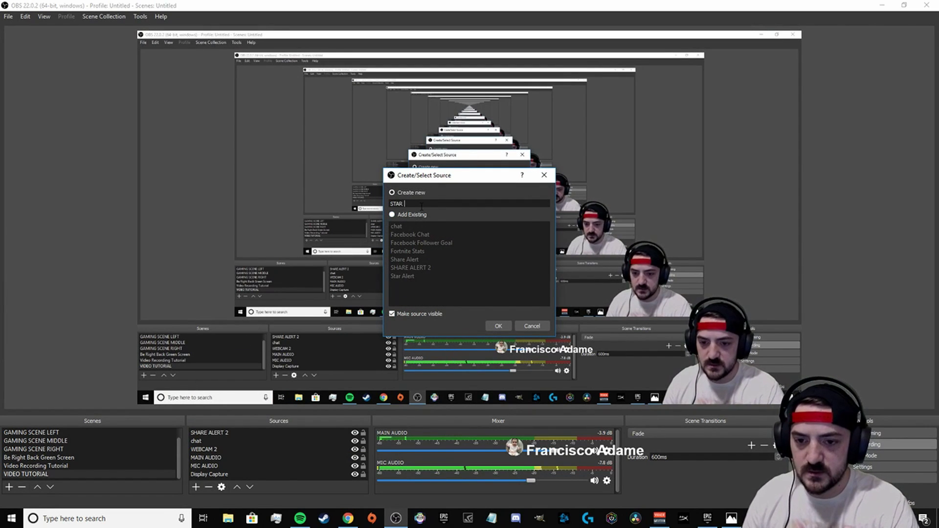
pyautogui.write('ALERT')
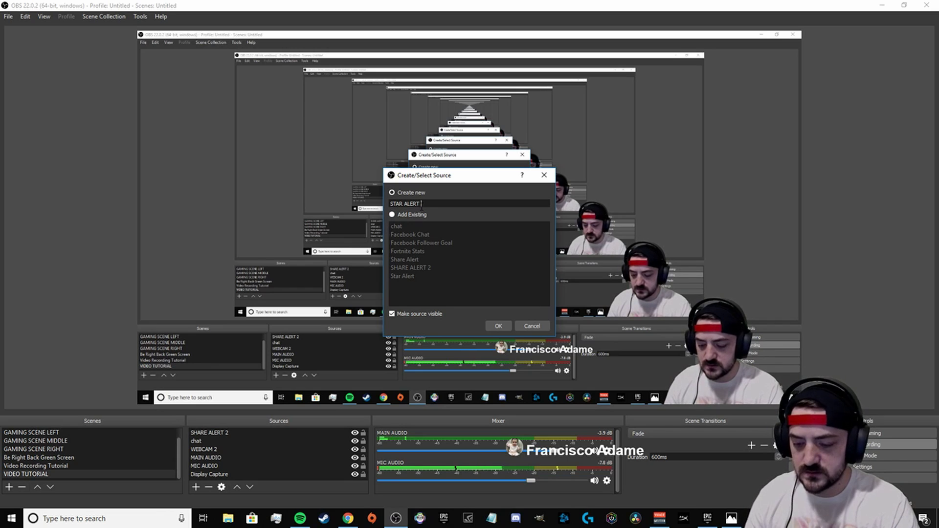
pyautogui.write(' 2')
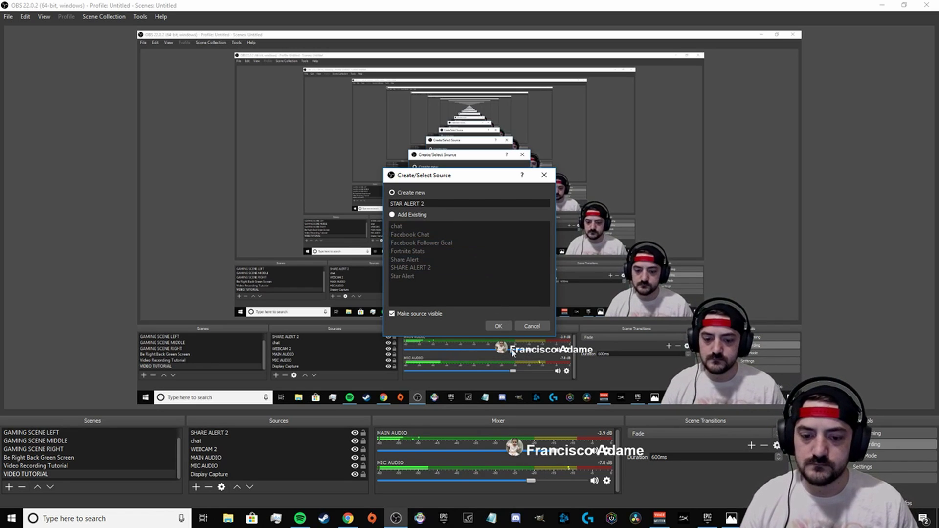
pyautogui.click(498, 326)
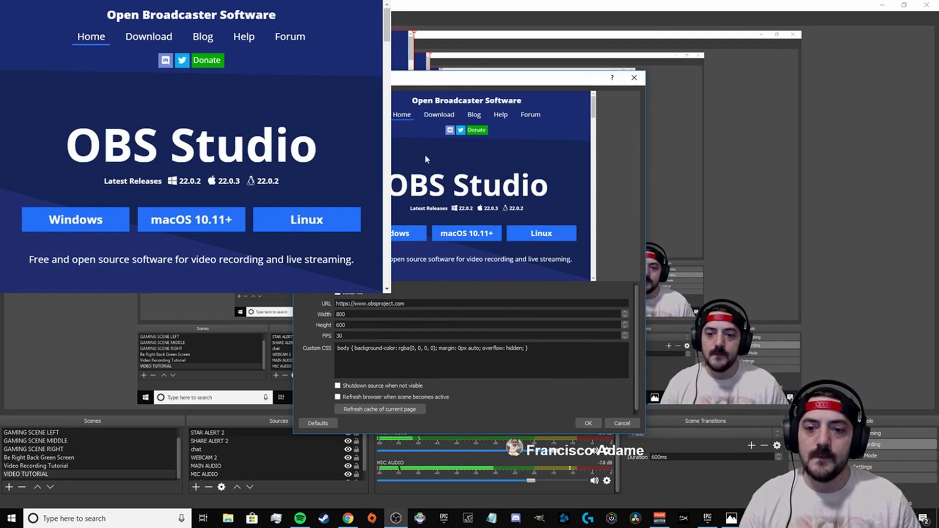
# Set STAR ALERT 2's URL to the copied alert list address and move the source toward the middle of the preview
pyautogui.moveTo(416, 80); pyautogui.dragTo(412, 72)
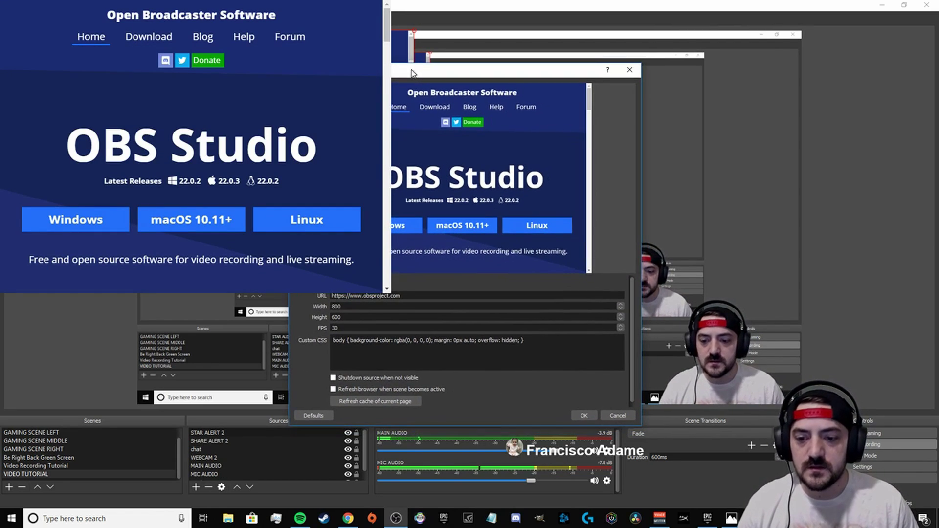
pyautogui.tripleClick(399, 297)
pyautogui.press('BackSpace')
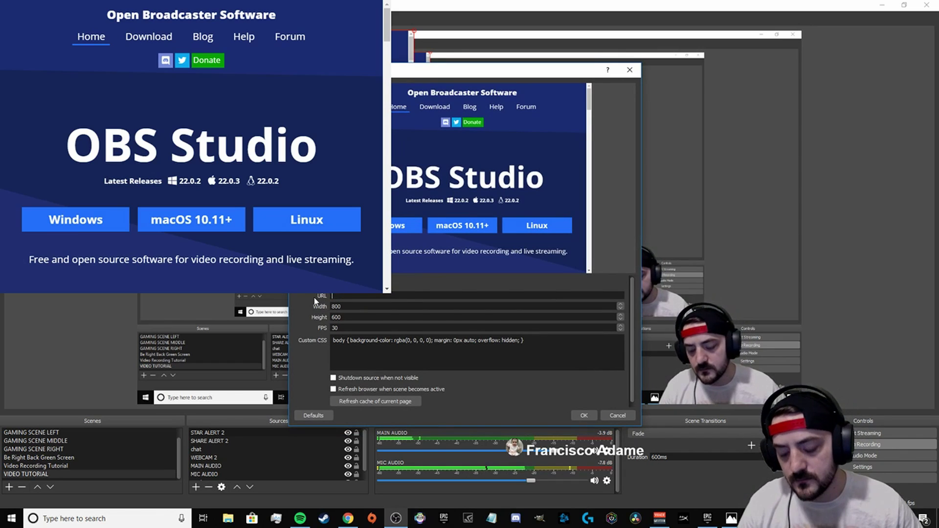
pyautogui.hotkey('ctrl', 'v')
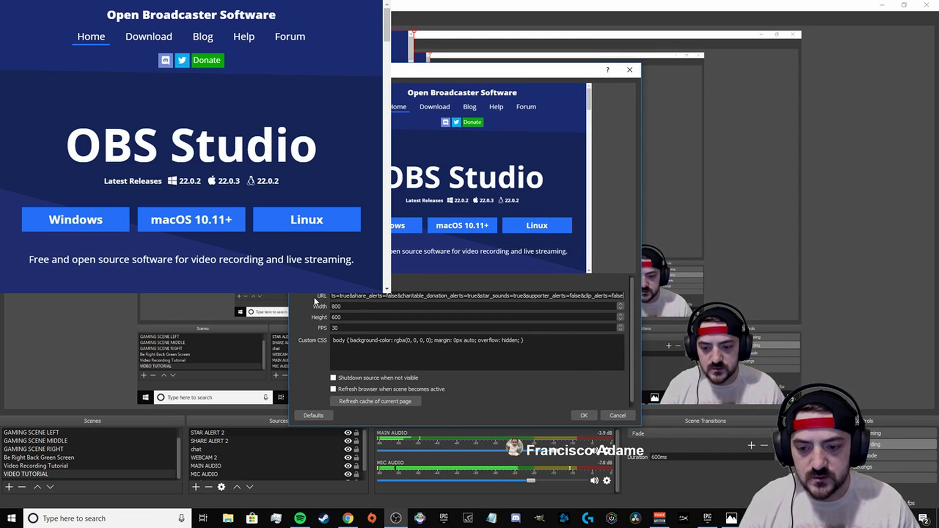
pyautogui.click(585, 415)
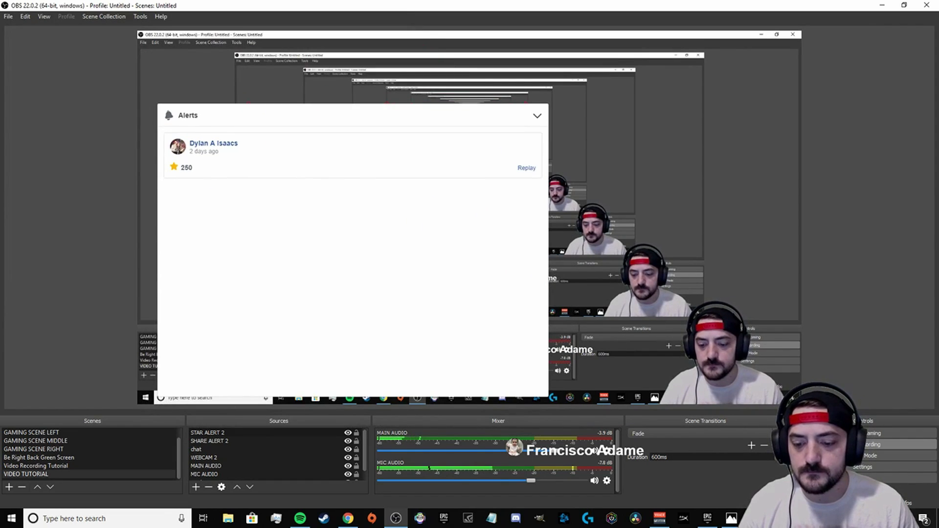
# Open the CSS codes document in Chrome and copy the whole code block below the "Star and share alert CSS code" heading
pyautogui.moveTo(314, 4); pyautogui.dragTo(938, 108)
pyautogui.click(392, 9)
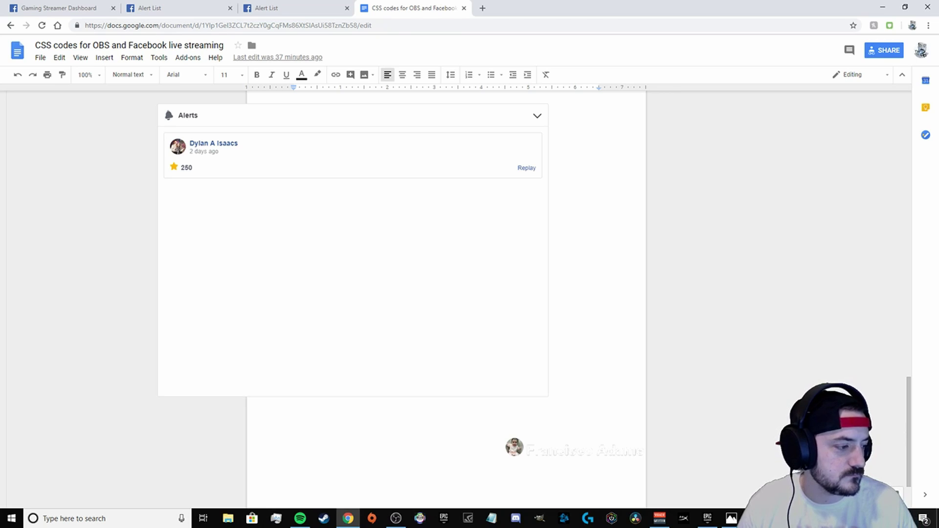
pyautogui.scroll(10, 490, 245)
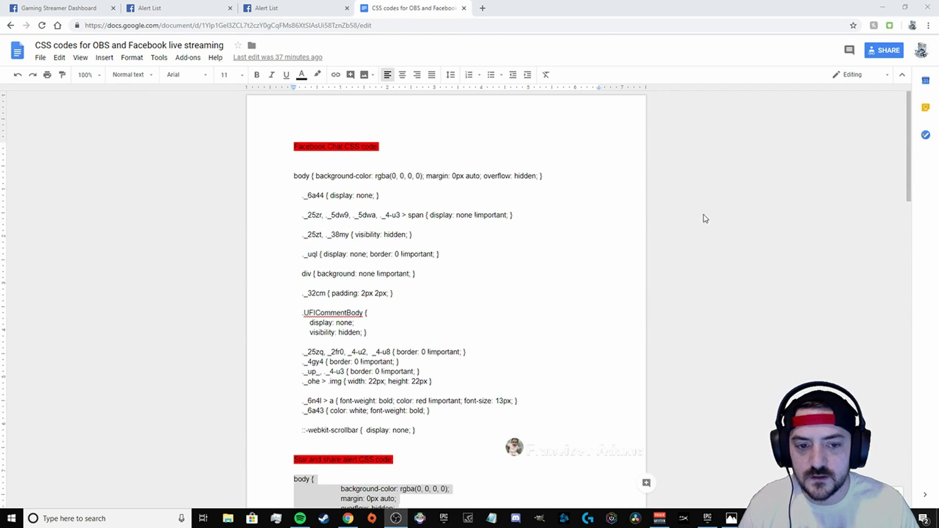
pyautogui.click(522, 207)
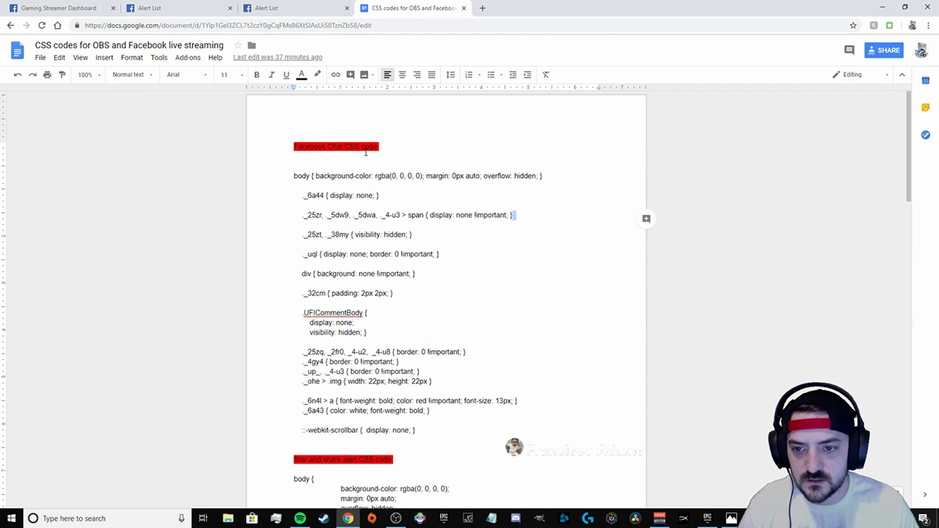
pyautogui.scroll(-5, 405, 215)
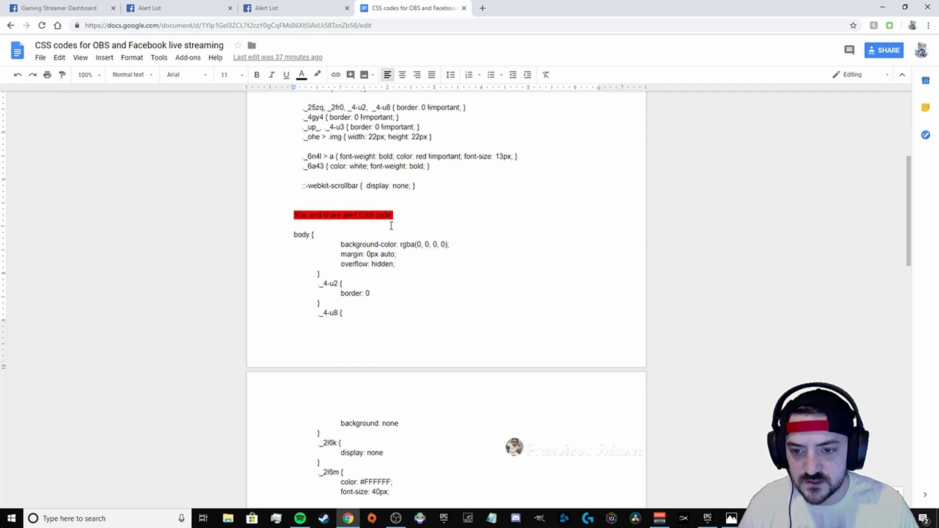
pyautogui.scroll(-2, 391, 226)
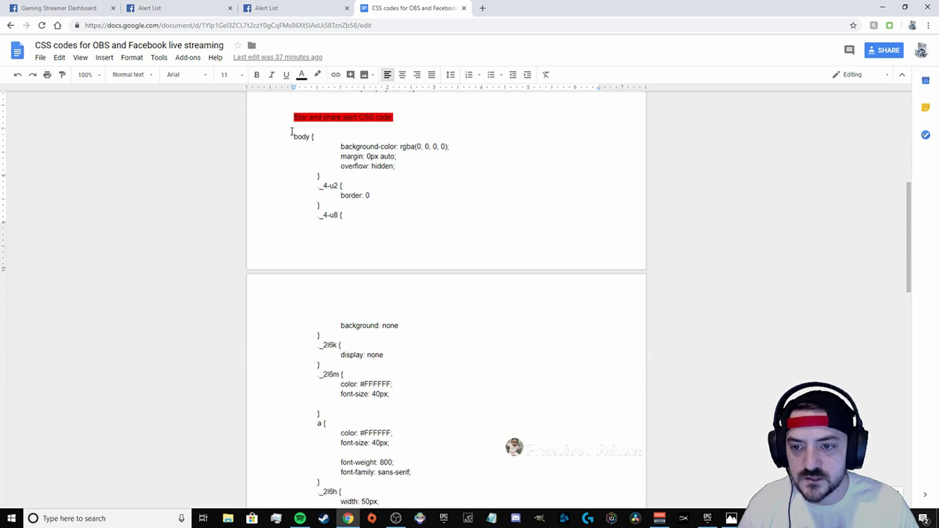
pyautogui.moveTo(293, 136); pyautogui.dragTo(538, 206)
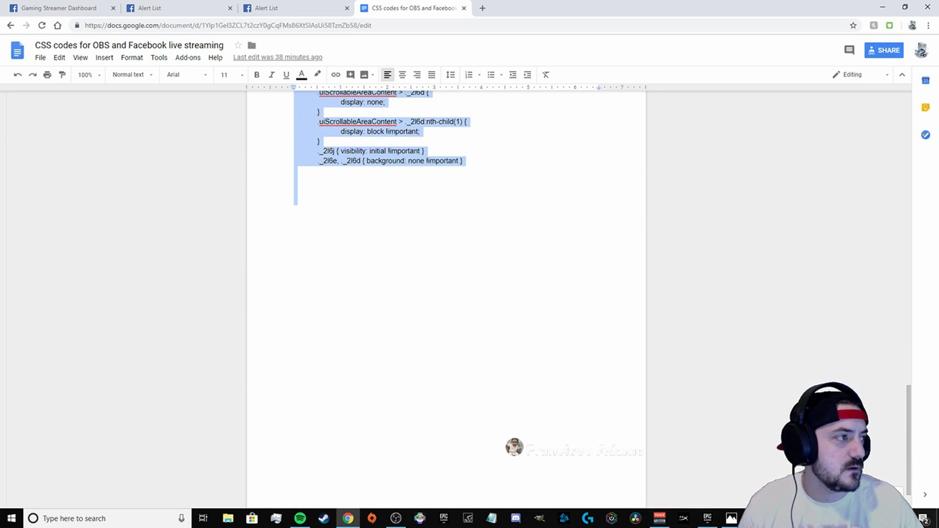
# Return to OBS and apply the copied alert code as the custom CSS of STAR ALERT 2
pyautogui.hotkey('alt', 'Tab')
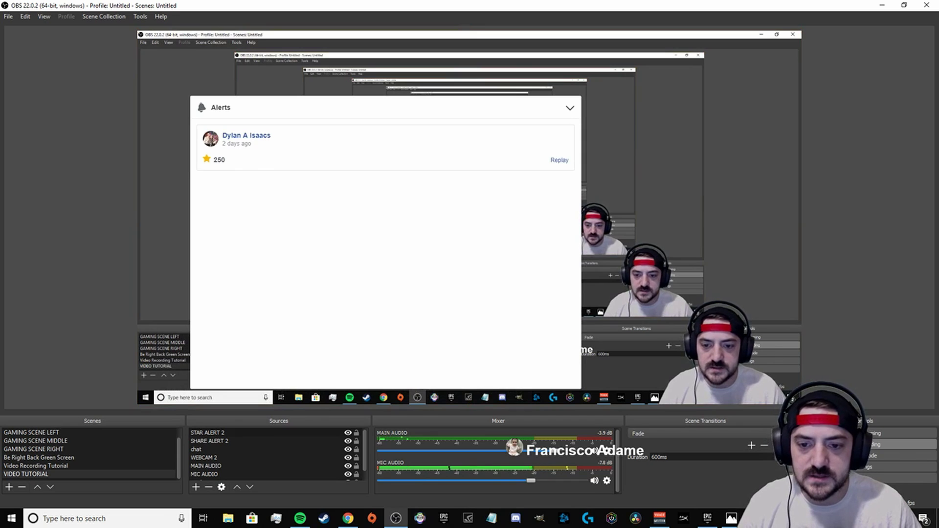
pyautogui.rightClick(417, 235)
pyautogui.click(474, 472)
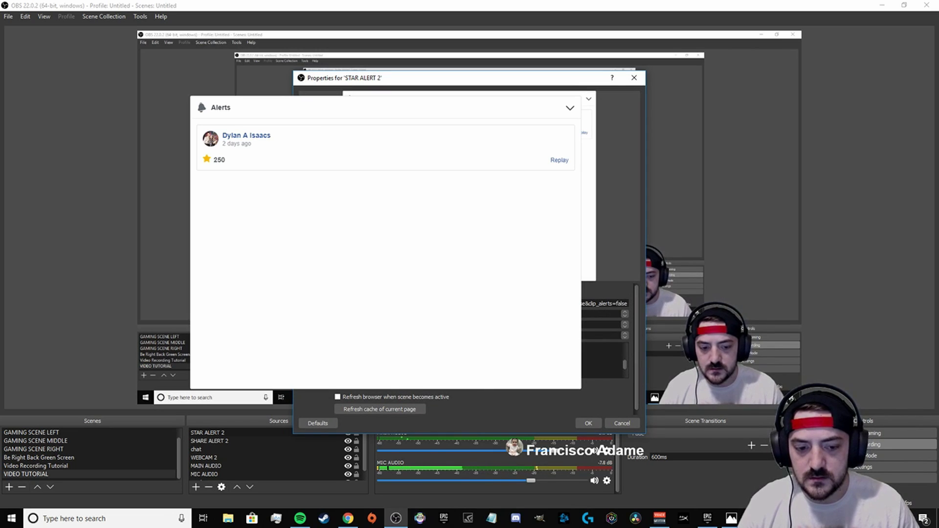
pyautogui.click(582, 422)
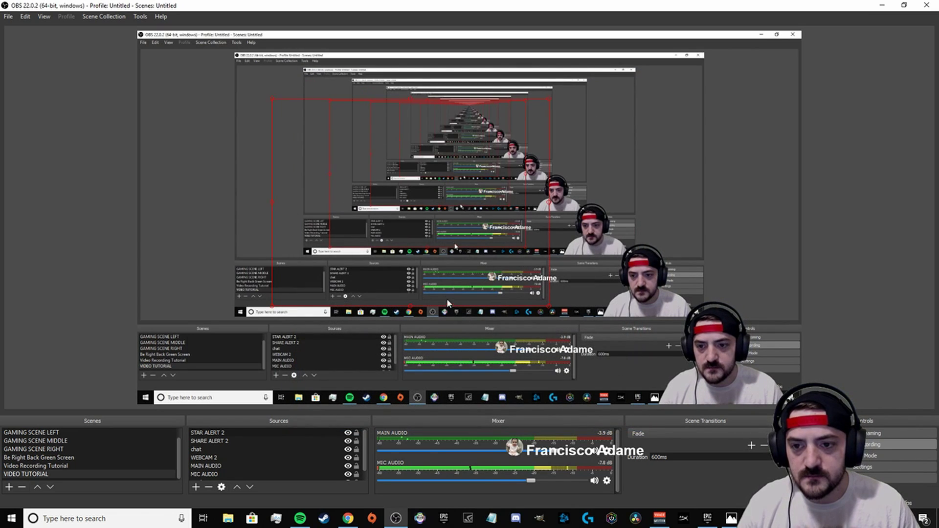
# Select the star and share alert sources in the preview and toggle the visibility of the Display Capture source
pyautogui.click(324, 206)
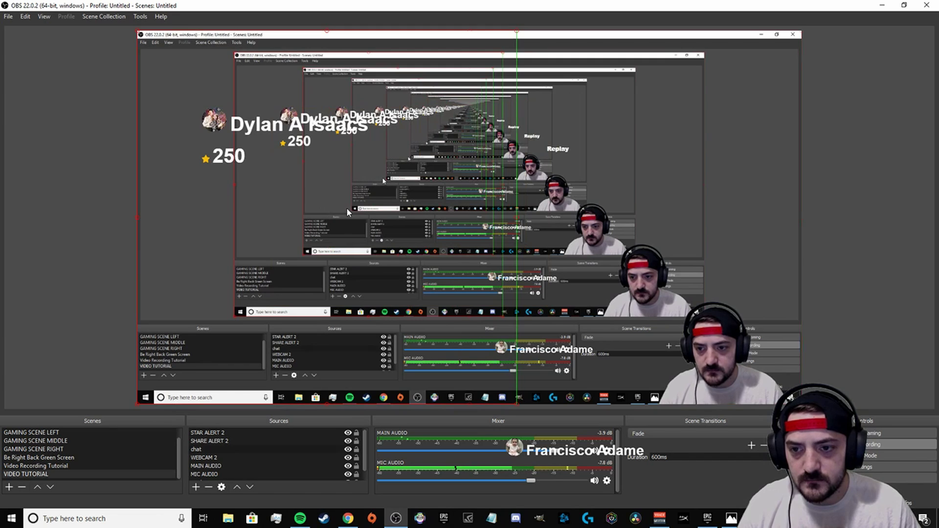
pyautogui.click(391, 176)
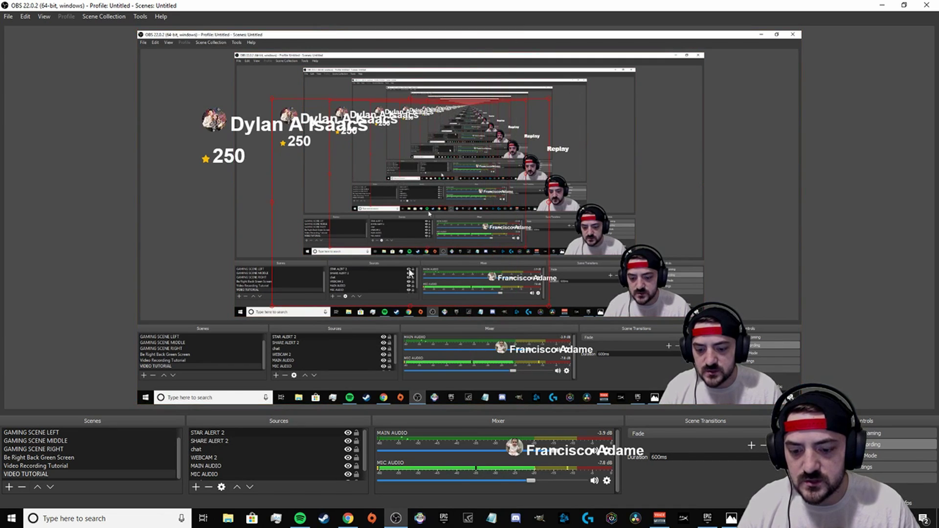
pyautogui.scroll(-1, 336, 443)
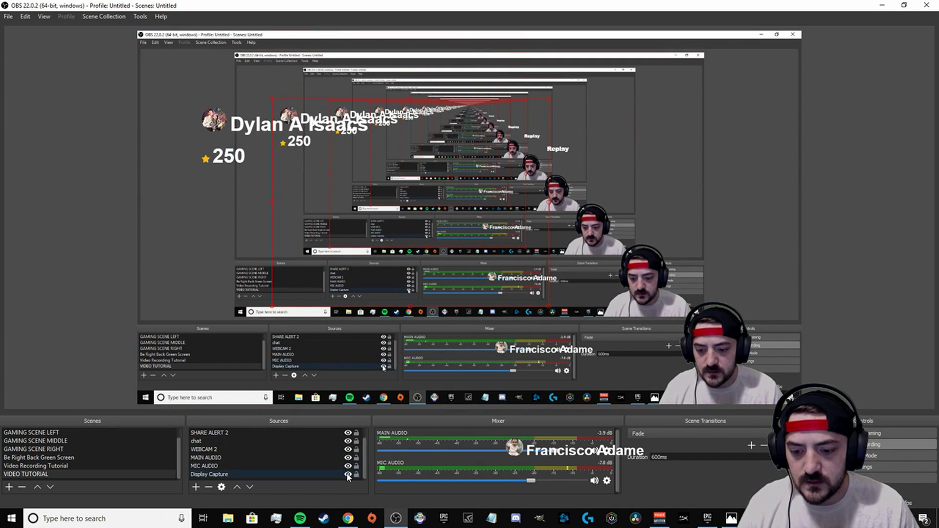
pyautogui.click(348, 474)
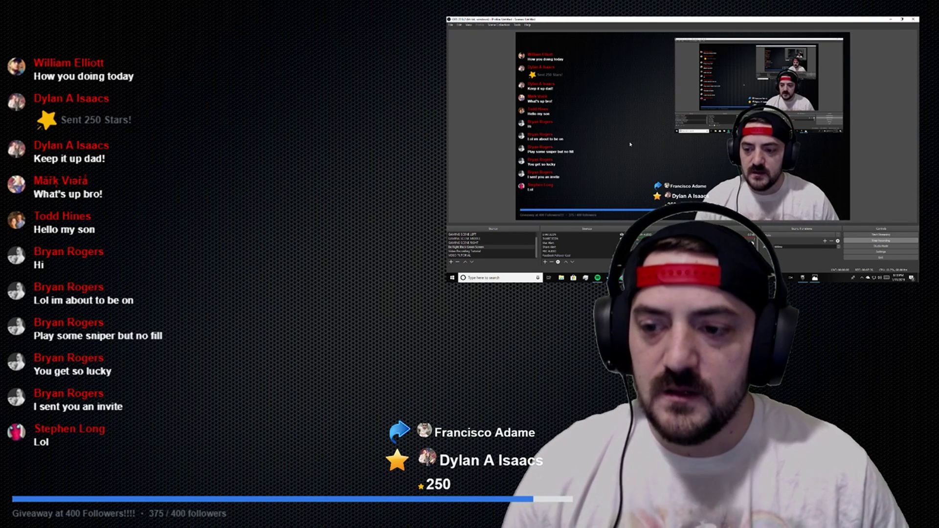
# Nudge the chat overlay slightly to the left in the Be Right Back scene's preview and deselect it
pyautogui.click(548, 122)
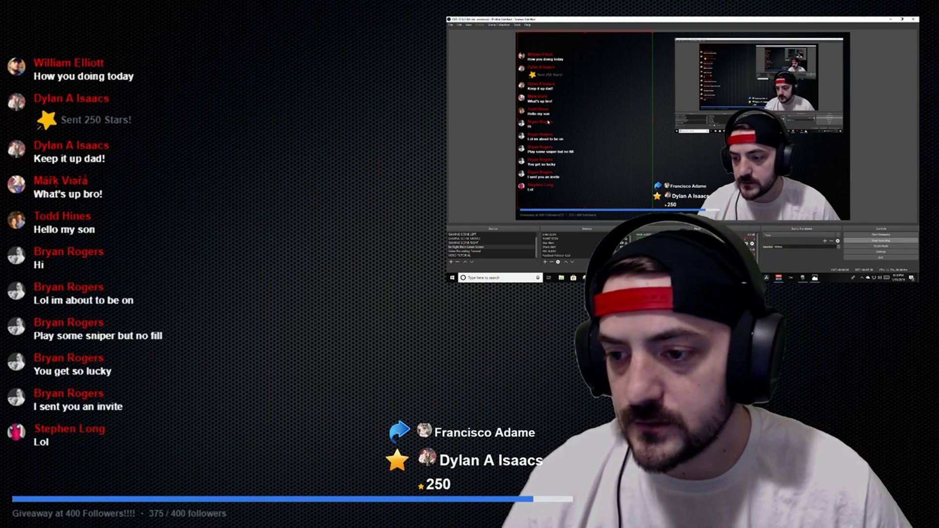
pyautogui.moveTo(544, 118); pyautogui.dragTo(543, 118)
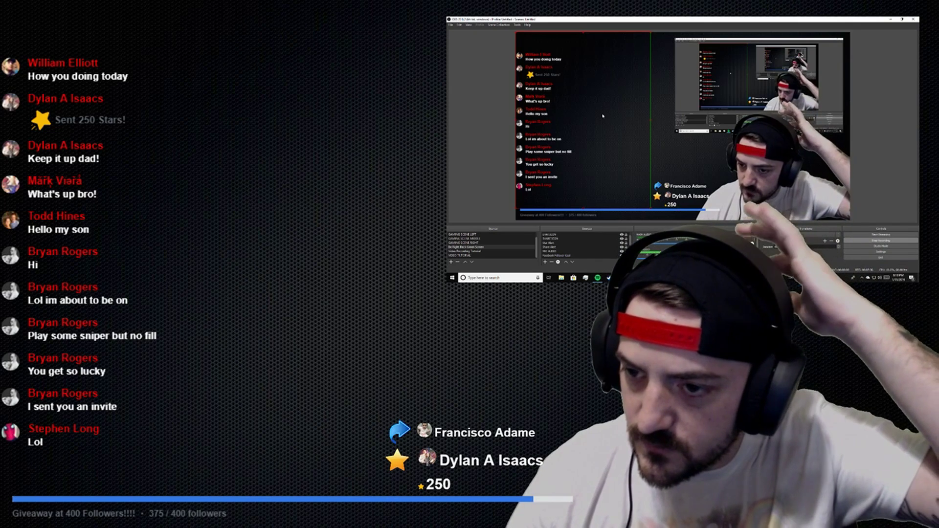
pyautogui.click(859, 137)
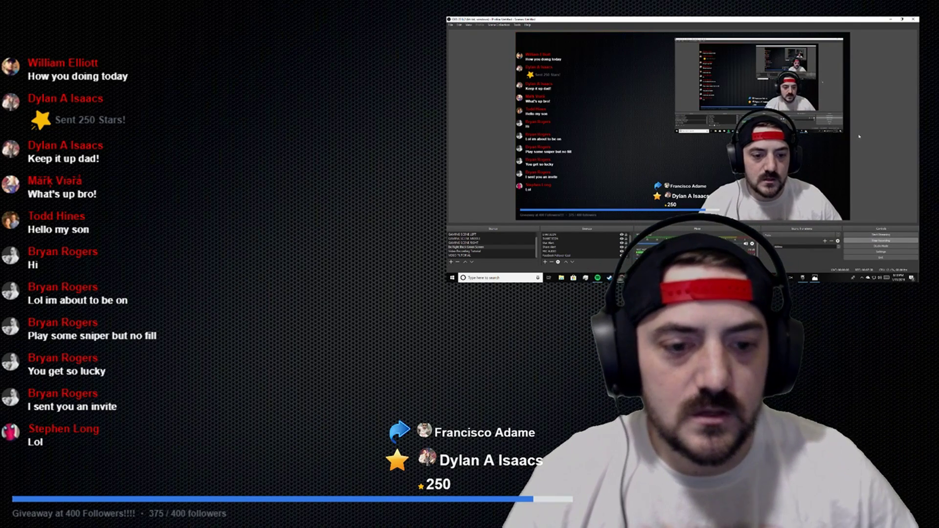
# Switch to Chrome and view the lower sections of the Gaming Streamer Dashboard
pyautogui.hotkey('alt', 'Tab')
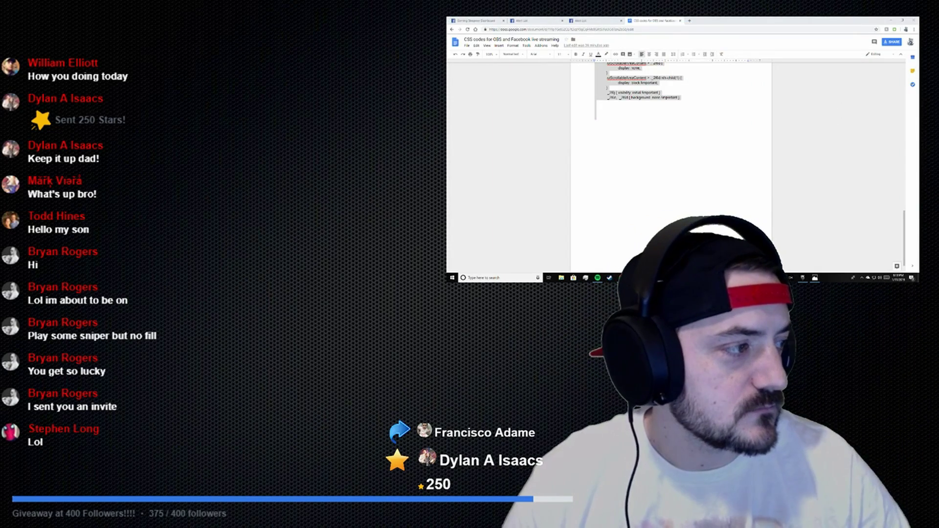
pyautogui.click(487, 21)
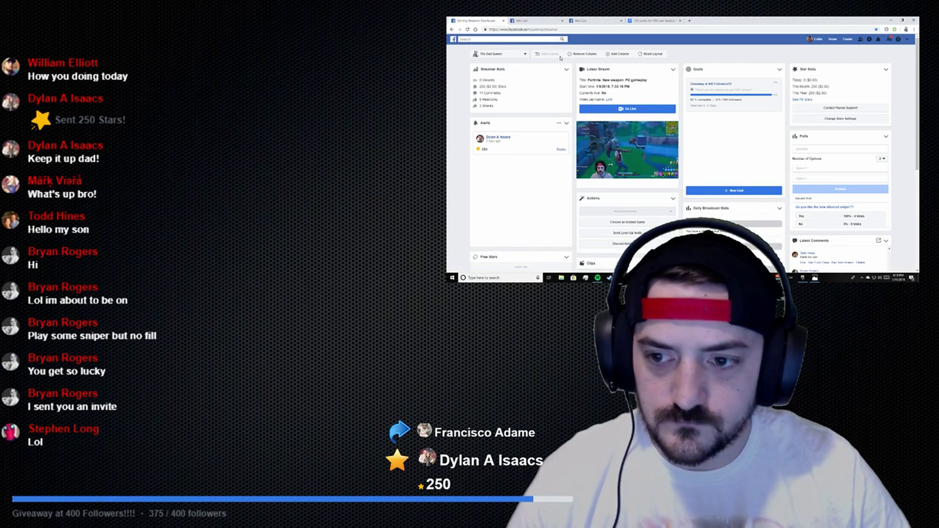
pyautogui.scroll(-5, 763, 152)
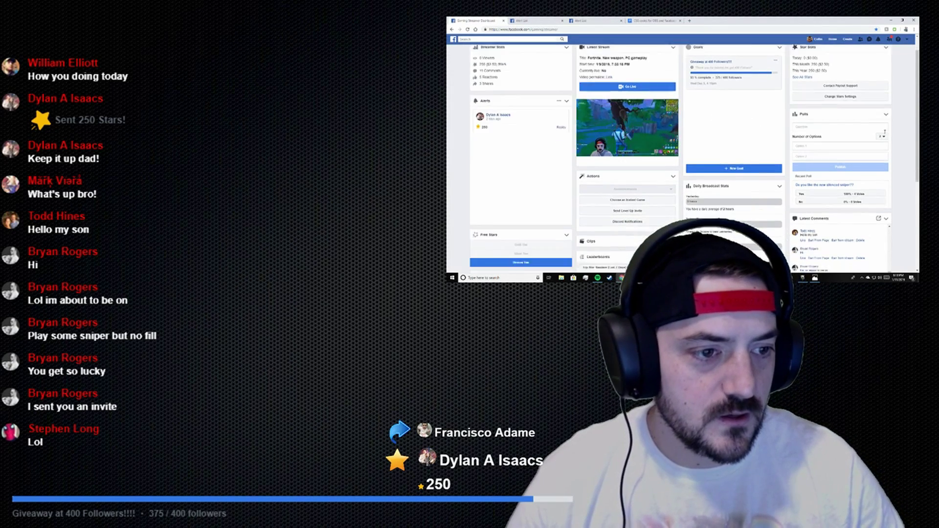